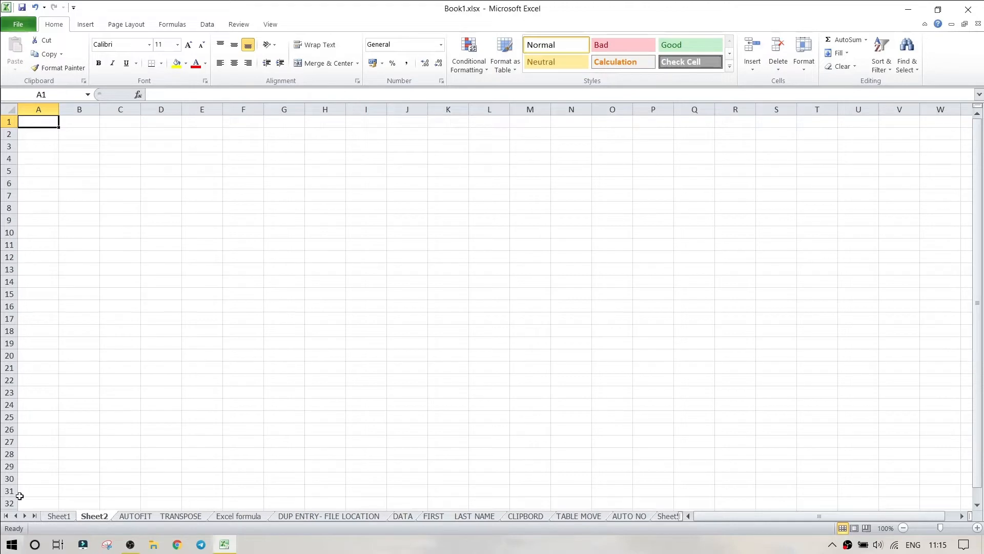
Step: Select all cells of Sheet2, and return the selection to cell A1
left_click(12, 110)
left_click(12, 110)
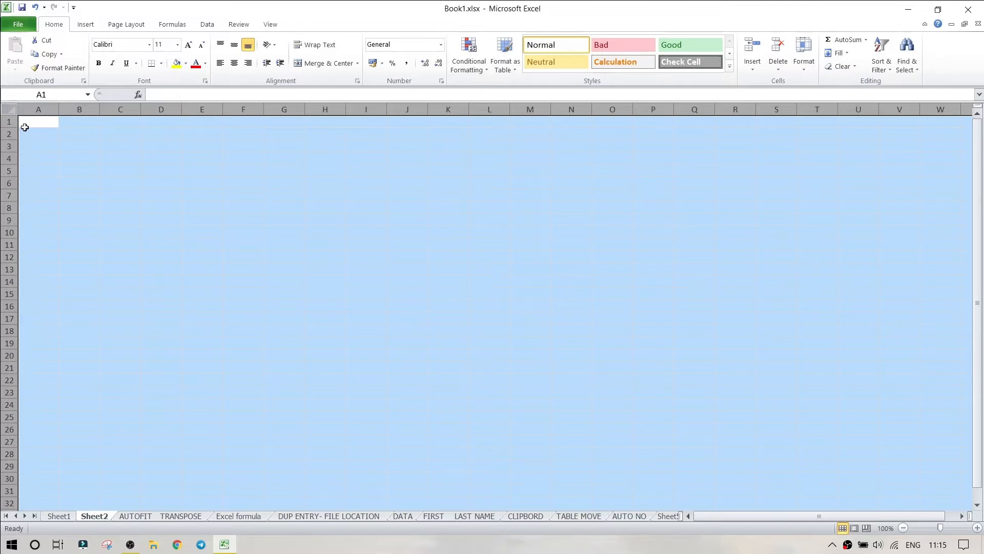
left_click(24, 126)
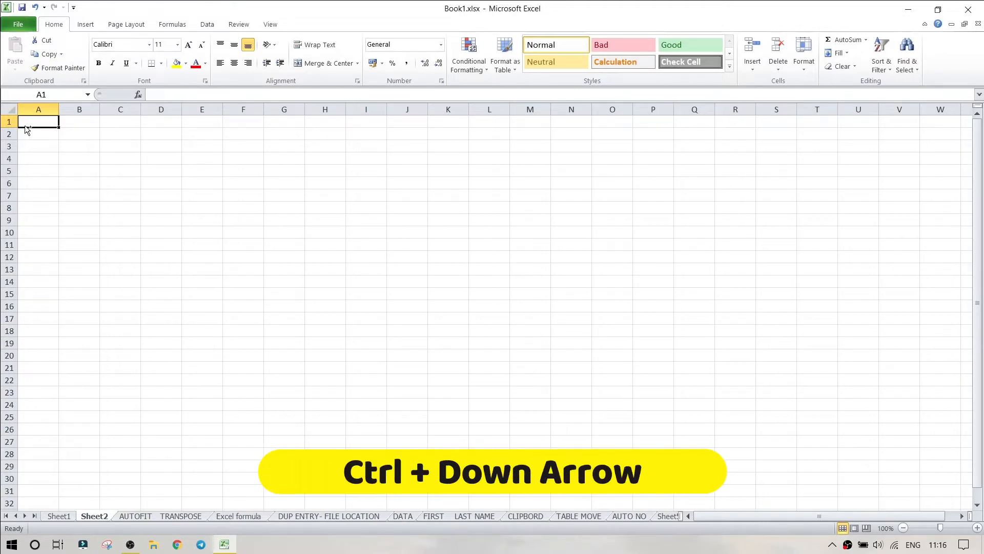
Step: Jump to the sheet's last row and last column, go up to the first row, and return to the last row
key("ctrl+Down")
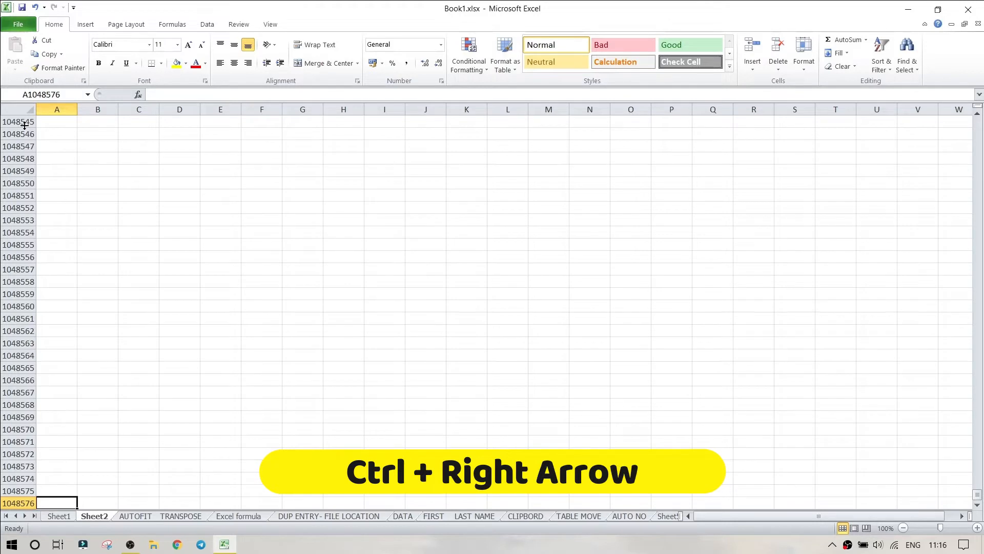
key("ctrl+Right")
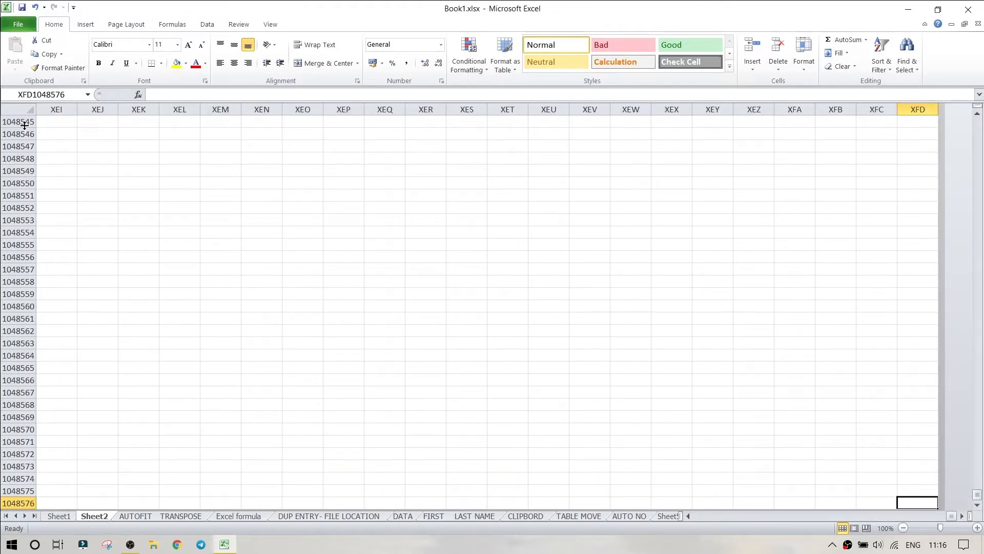
key("ctrl+Up")
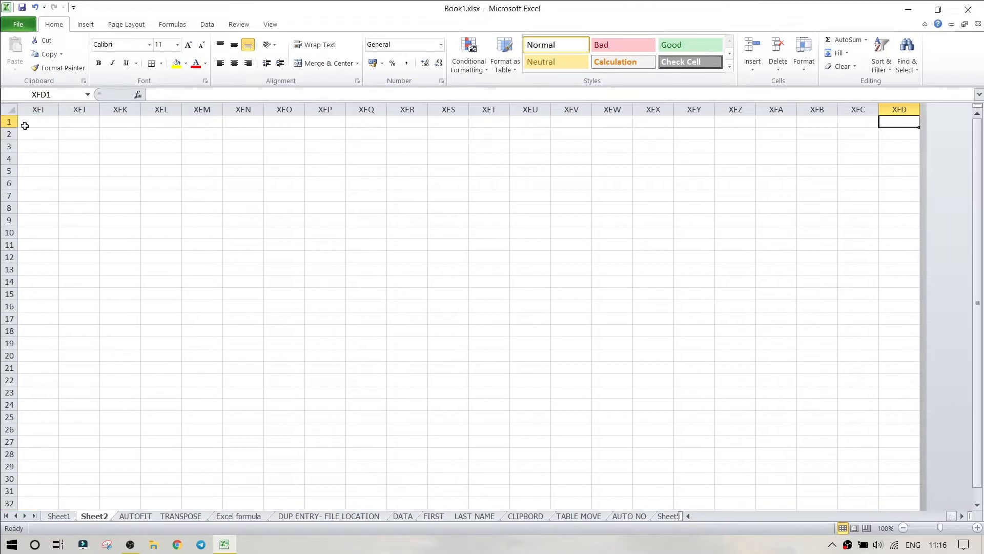
key("ctrl+Down")
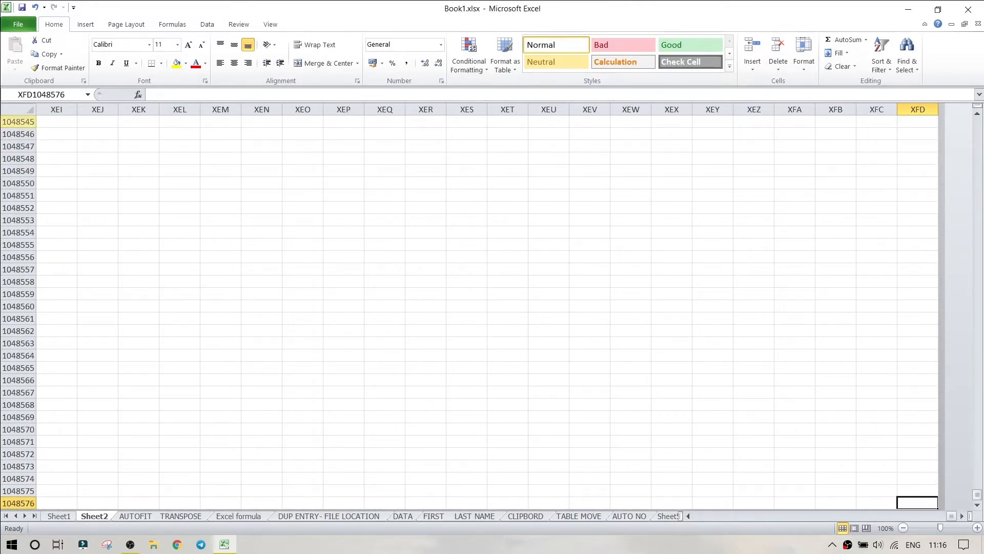
Step: On the AUTOFIT TRANSPOSE sheet, autofit the widths of calendar columns A to G to their contents
left_click(158, 517)
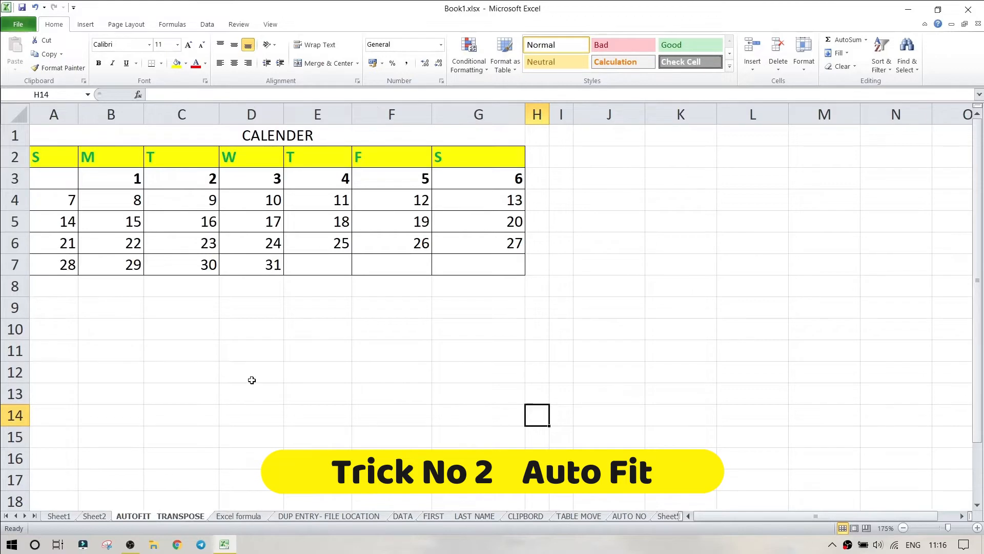
left_click_drag(61, 113, 474, 114)
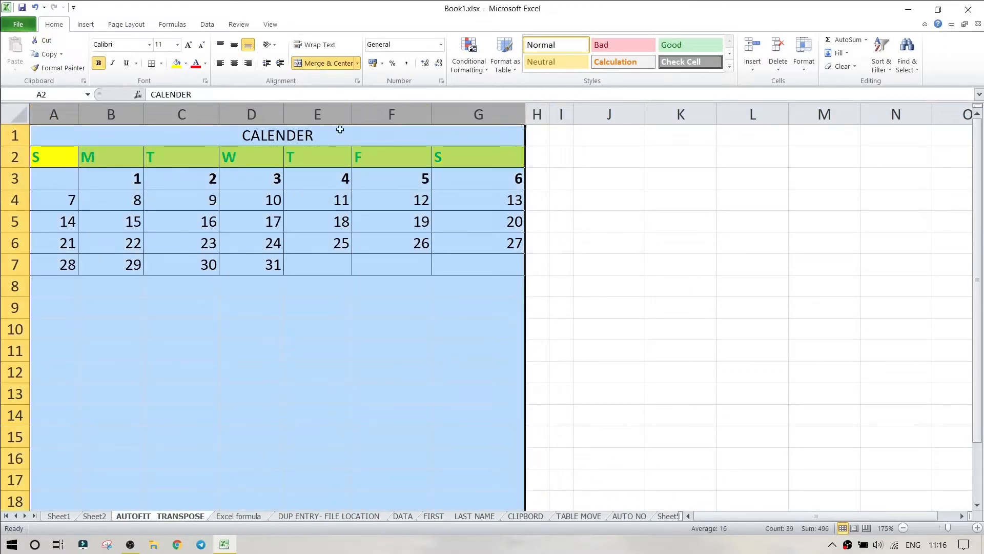
right_click(59, 117)
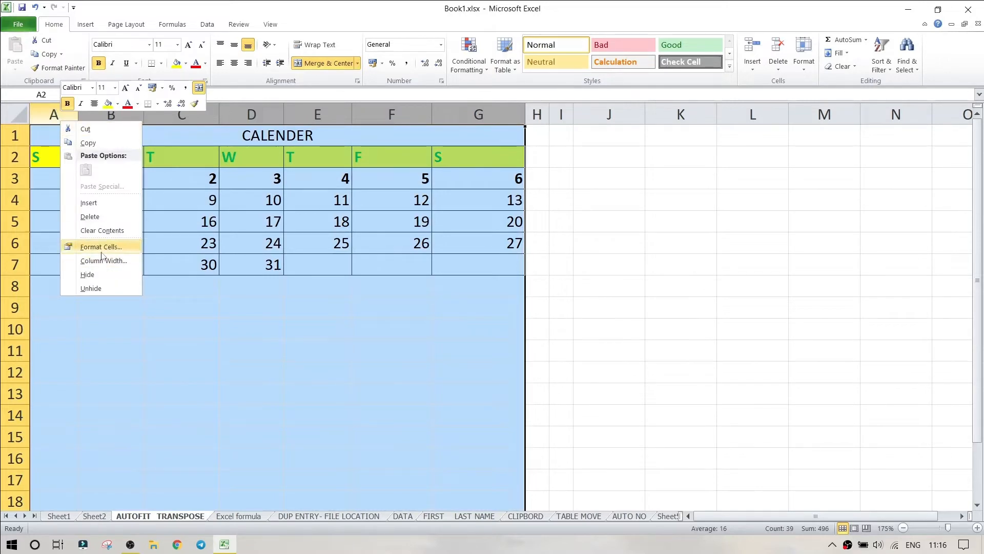
key("Escape")
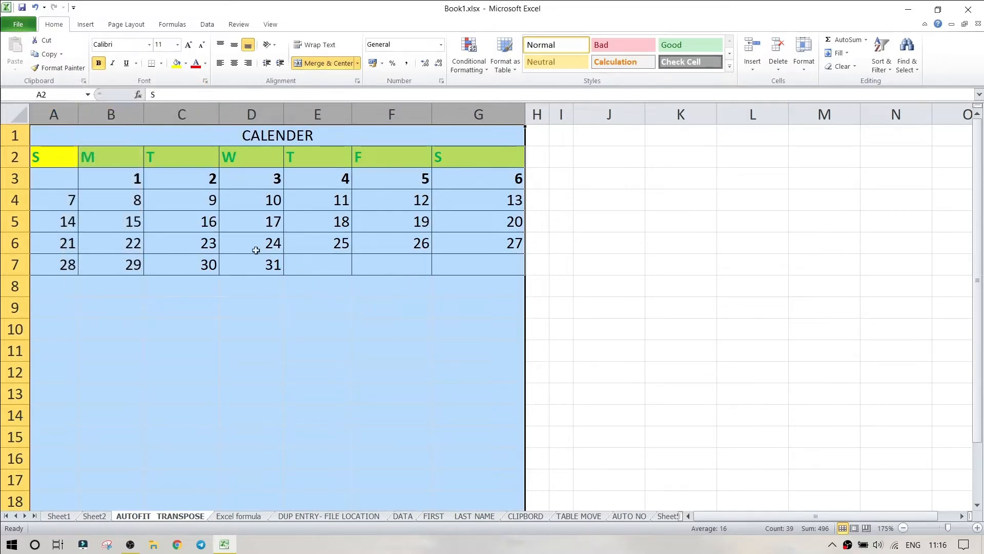
double_click(143, 112)
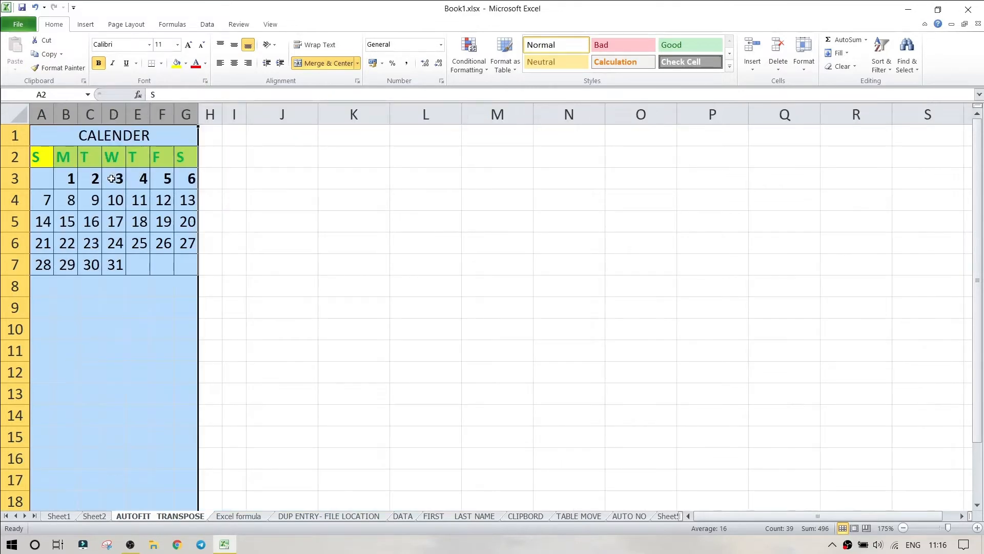
left_click(110, 347)
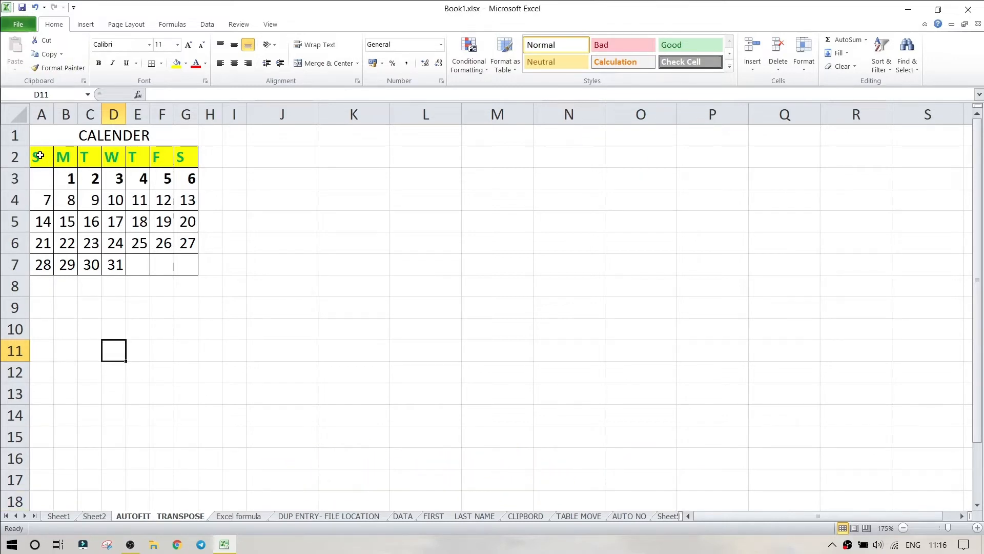
Step: Copy the calendar range A2:G7, from the weekday header row to the last date row
left_click_drag(37, 154, 188, 160)
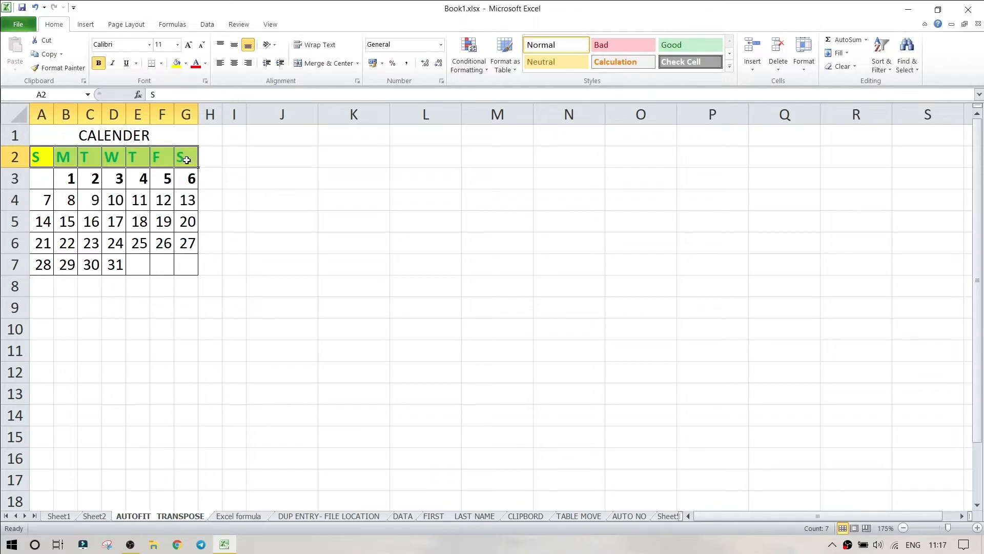
left_click(114, 288)
left_click(37, 160)
left_click_drag(37, 160, 189, 266)
left_click(46, 54)
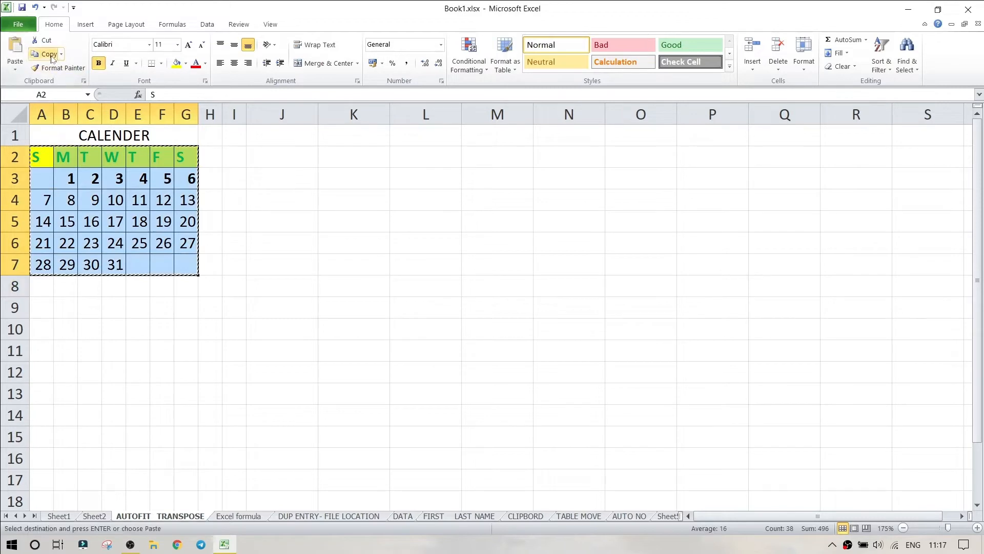
Step: Paste the copied calendar at cell A9 using Paste Special with the Transpose option
left_click(47, 310)
right_click(46, 310)
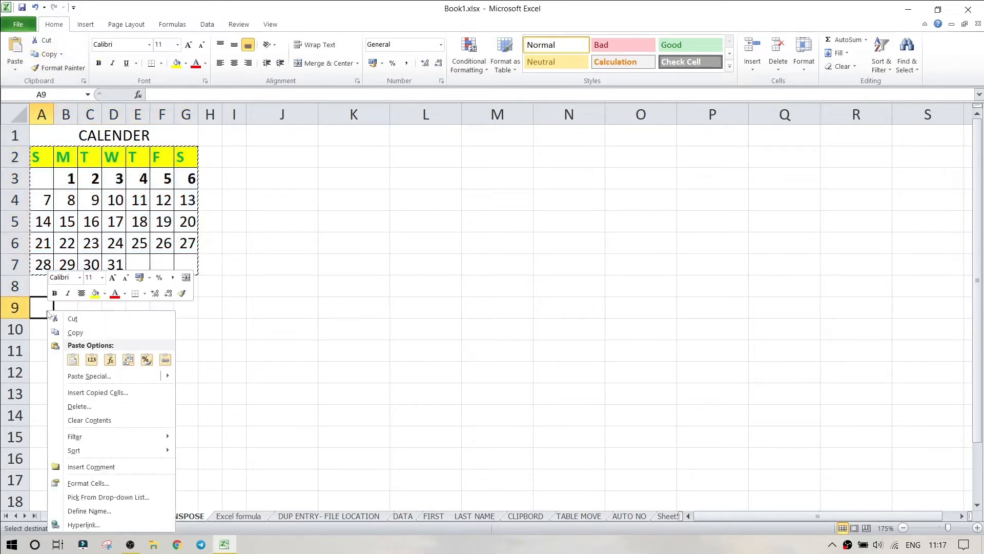
mouse_move(101, 381)
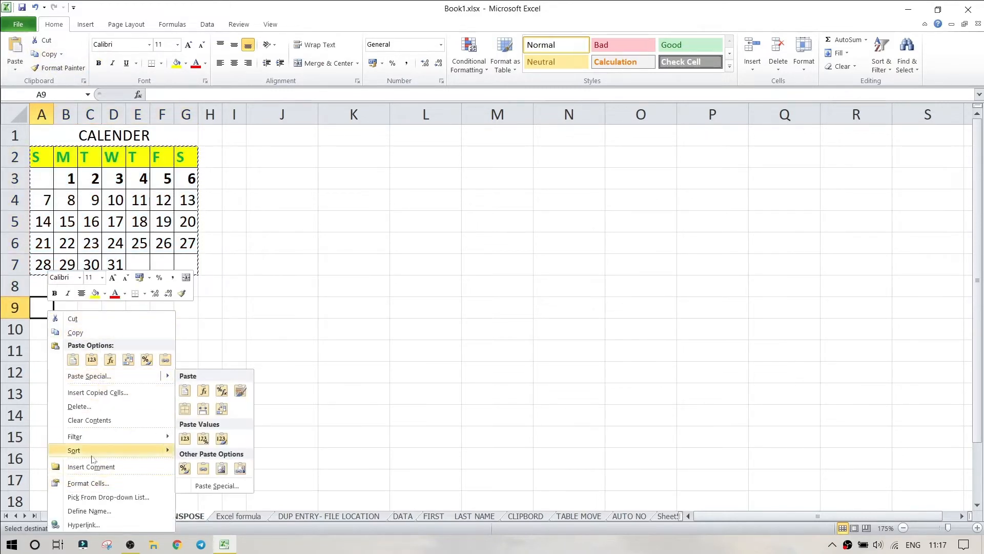
left_click(88, 380)
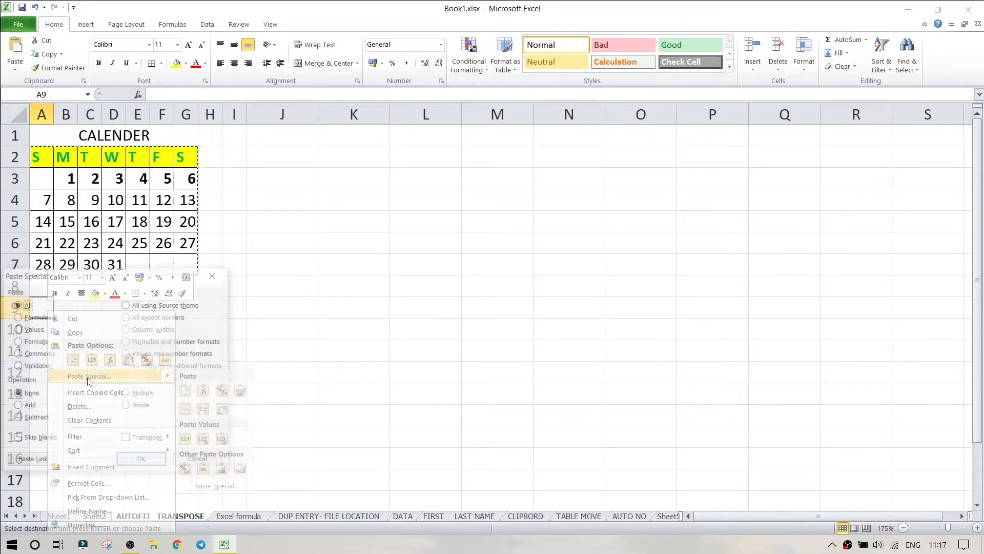
left_click_drag(103, 275, 465, 136)
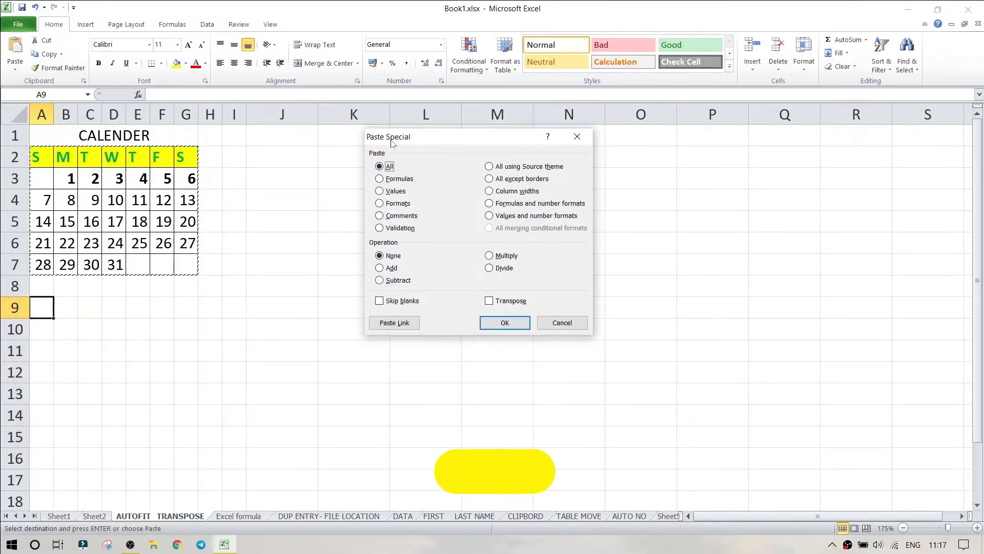
left_click(490, 301)
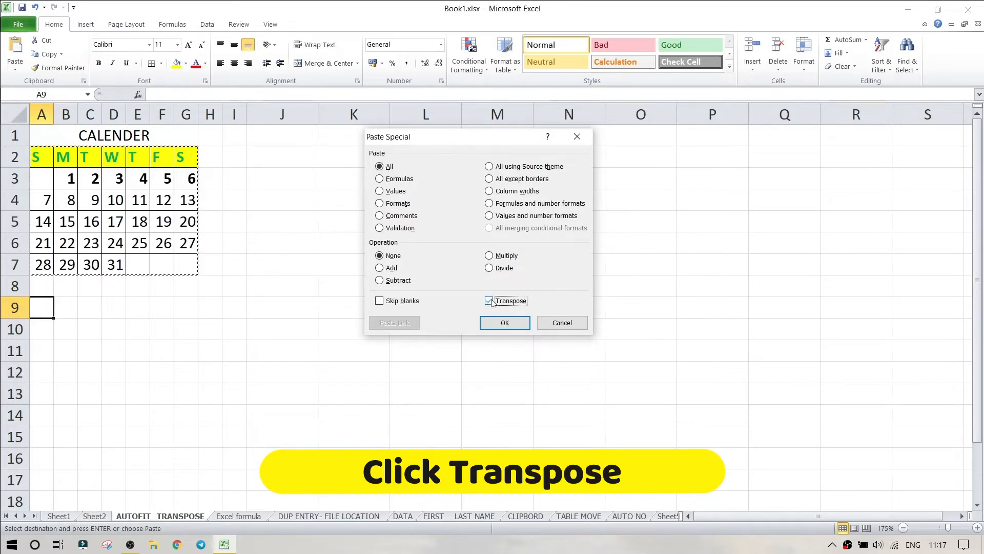
left_click(504, 323)
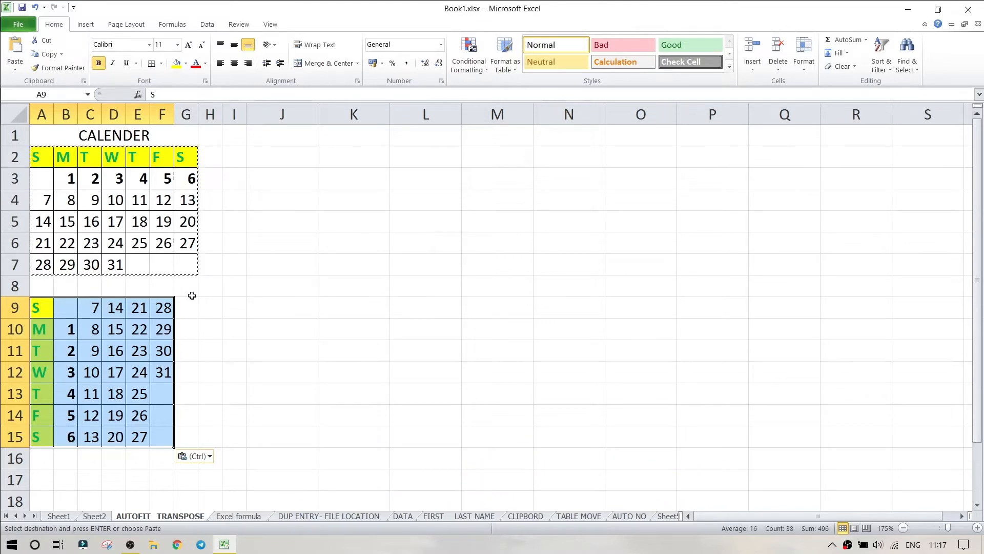
Step: On the Excel formula sheet, examine the formulas behind the Total column cell by cell down to row 7
left_click(241, 517)
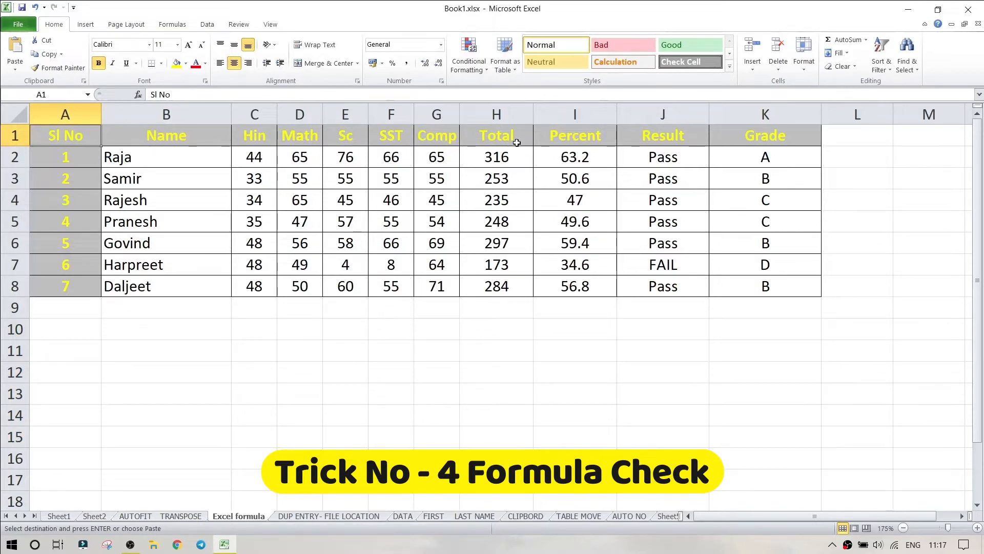
left_click_drag(493, 157, 756, 285)
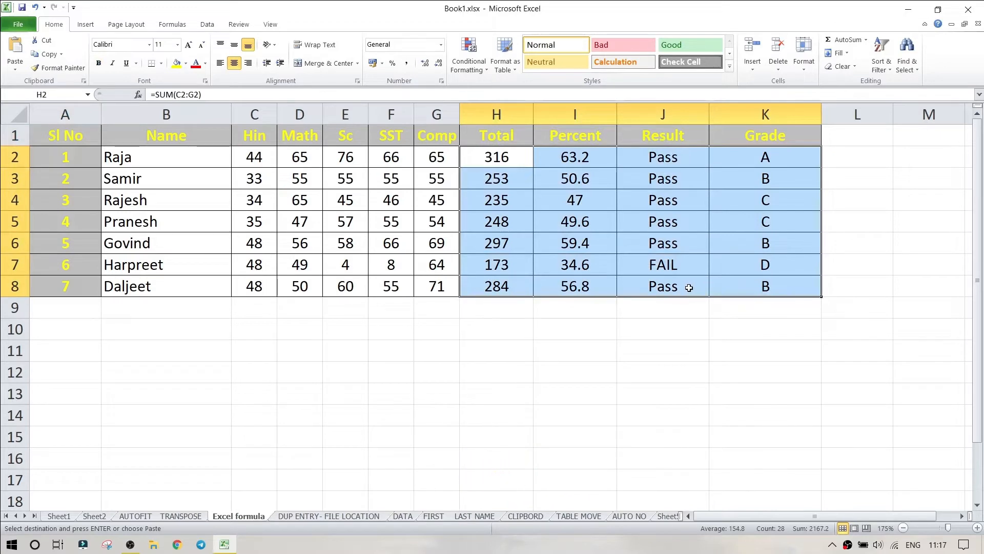
left_click(593, 350)
left_click(500, 172)
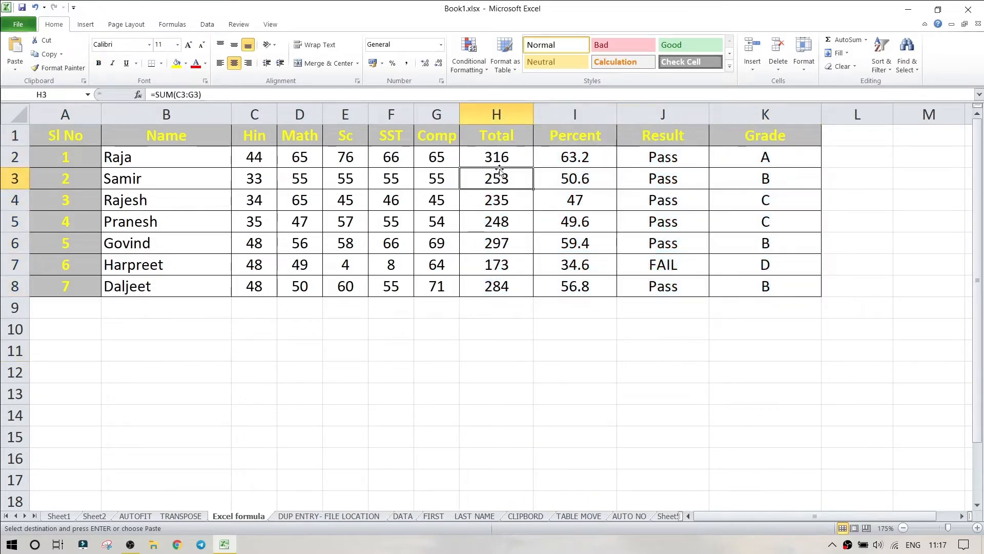
key("Down")
key("Down")
key("Down")
key("Down")
Step: Examine the contents of the Percent and Result cells between rows 4 and 7 one by one
key("Right")
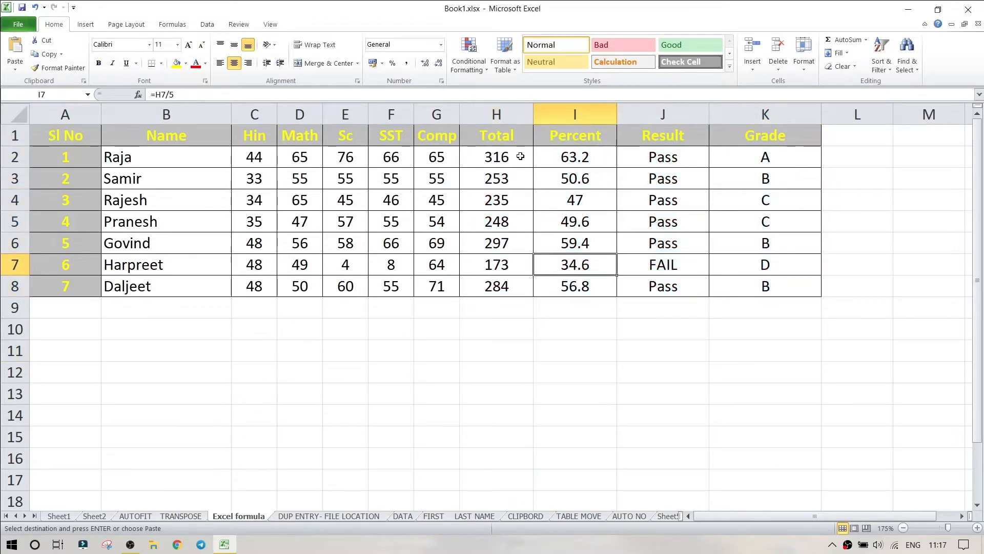
key("Up")
key("Up")
key("Up")
key("Right")
key("Down")
key("Down")
key("Down")
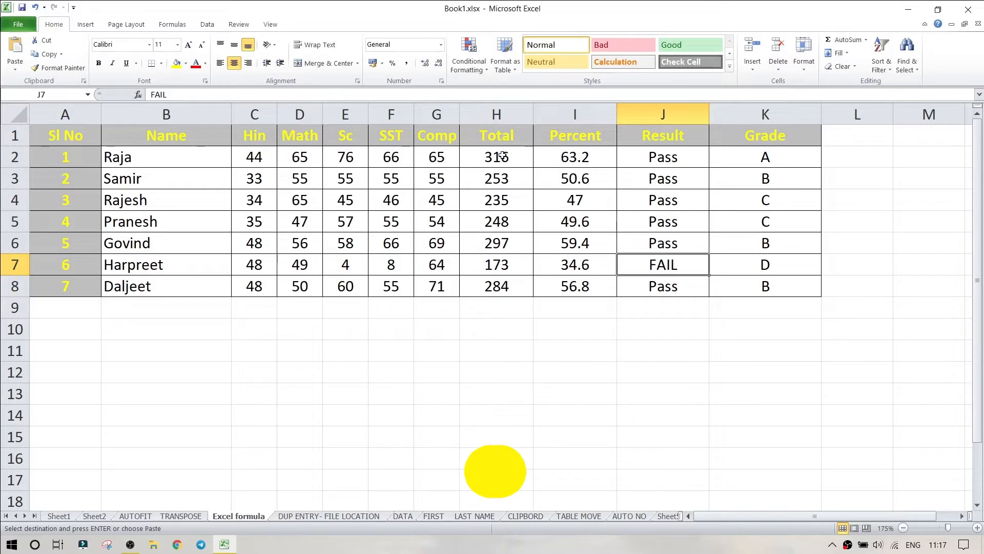
Step: Select H2:K8 and display the sheet's formulas instead of values for the Total, Percent, Result and Grade columns
left_click_drag(485, 152, 795, 299)
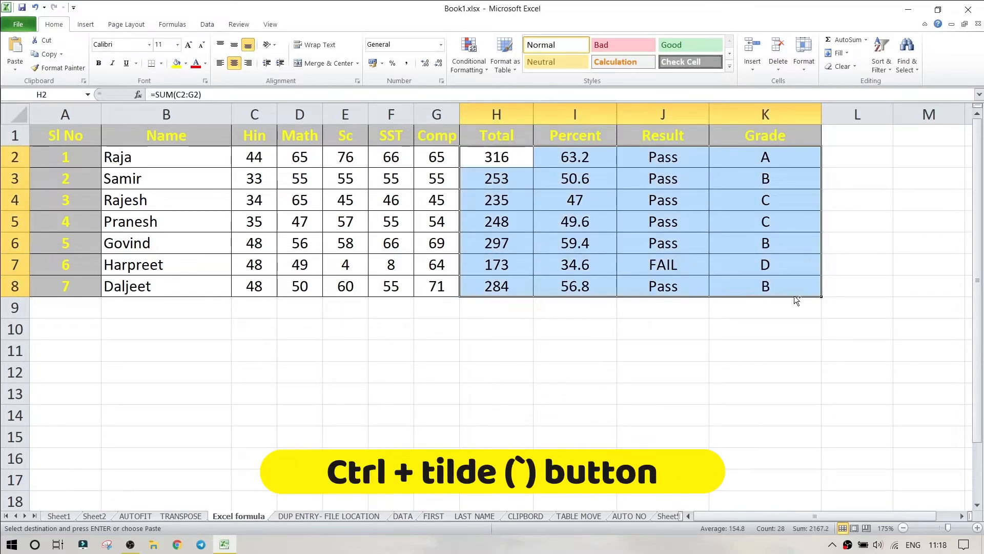
key("ctrl+grave")
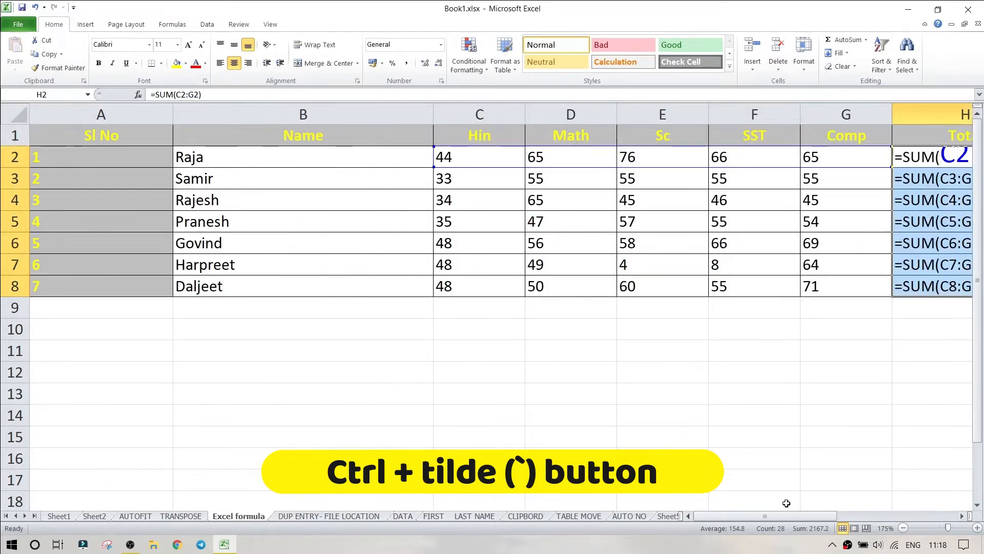
left_click_drag(793, 517, 915, 517)
scroll(555, 331, "down", 1)
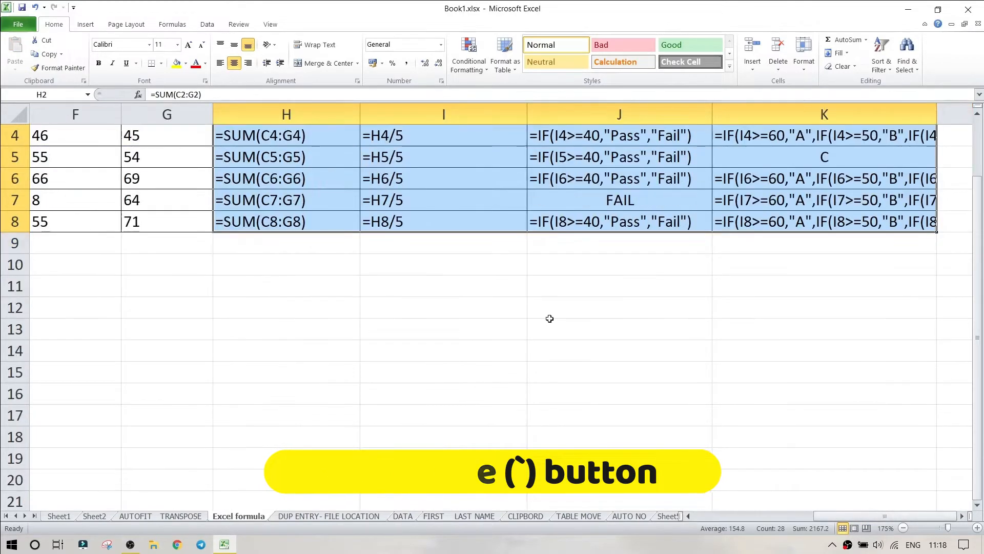
scroll(549, 318, "up", 1)
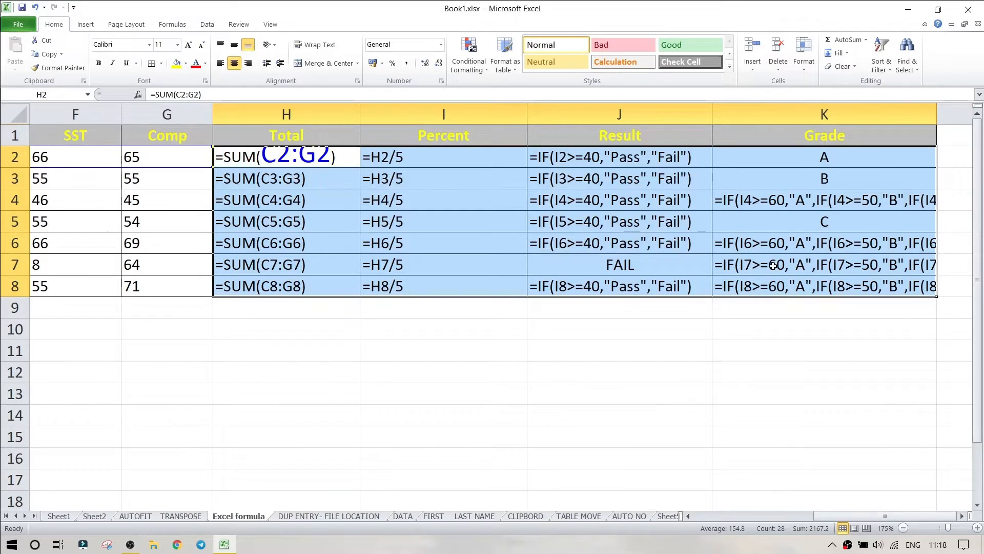
Step: Inspect Result cell J7 and Grade cells K2, K3 and K5 for missing formulas
left_click(606, 266)
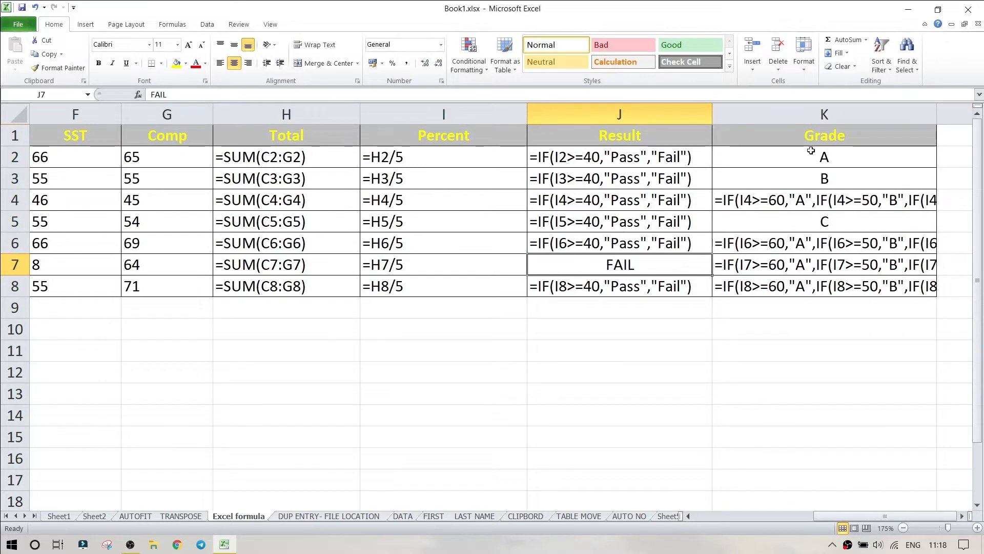
left_click(810, 161)
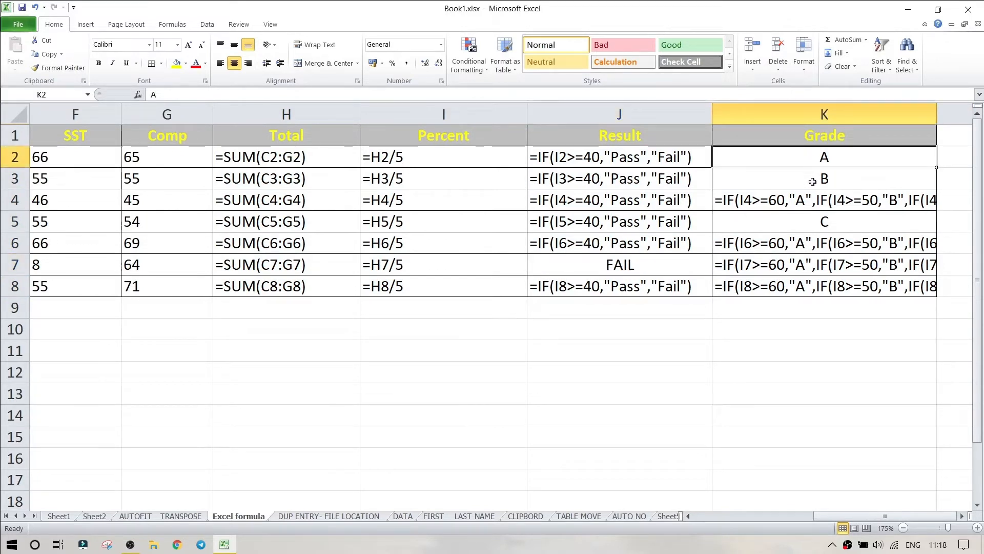
left_click(813, 181)
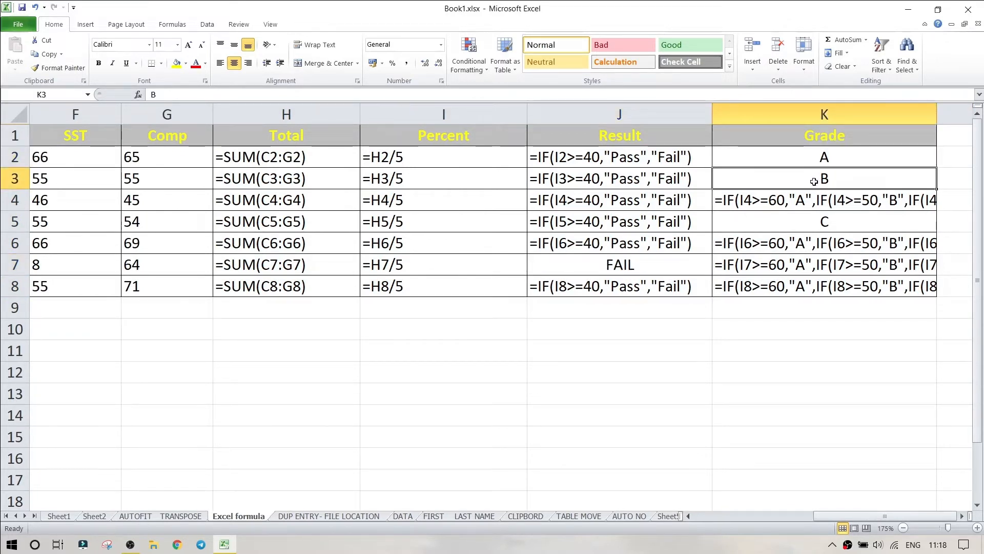
left_click(816, 225)
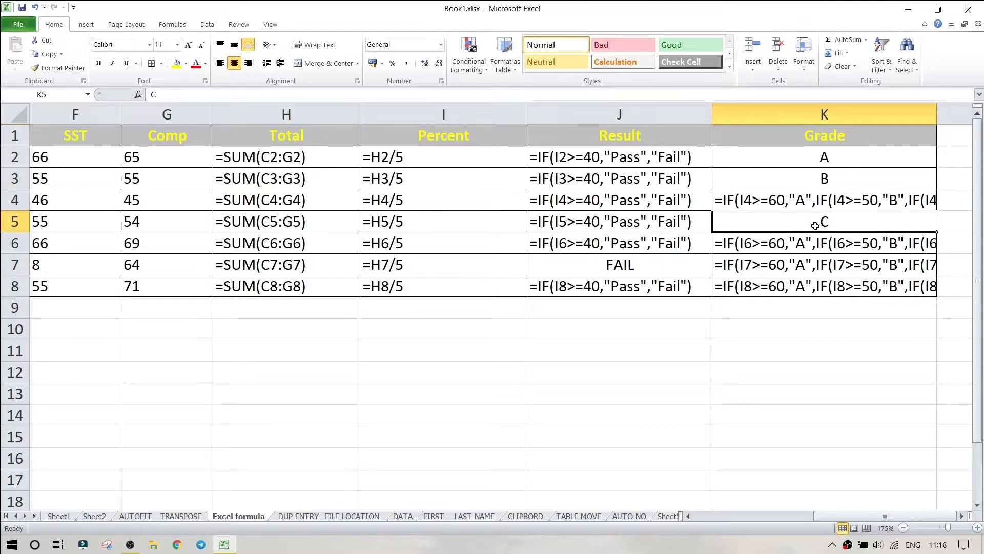
Step: On the DUP ENTRY- FILE LOCATION sheet, remove duplicate rows from B1:C10, comparing both Column B and Column C
left_click(300, 516)
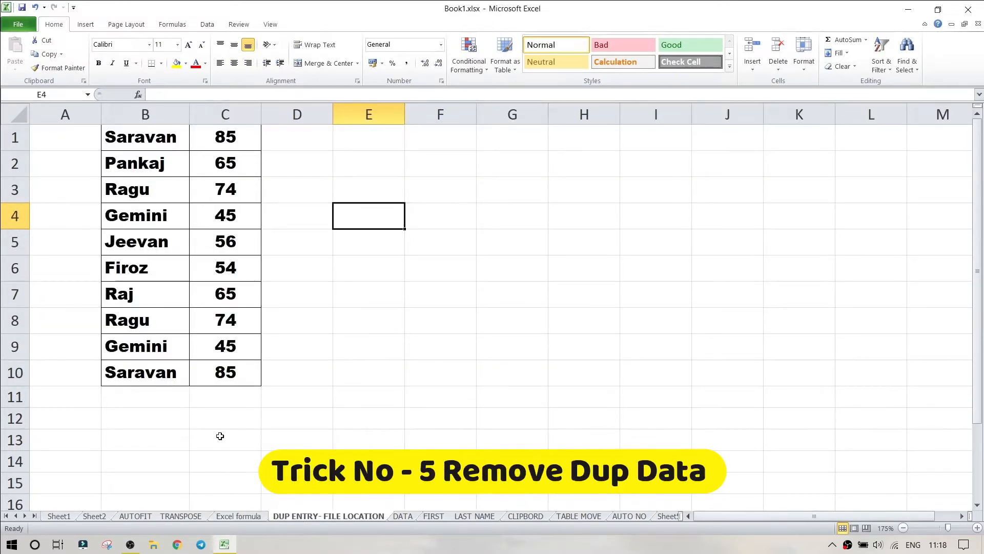
left_click(283, 424)
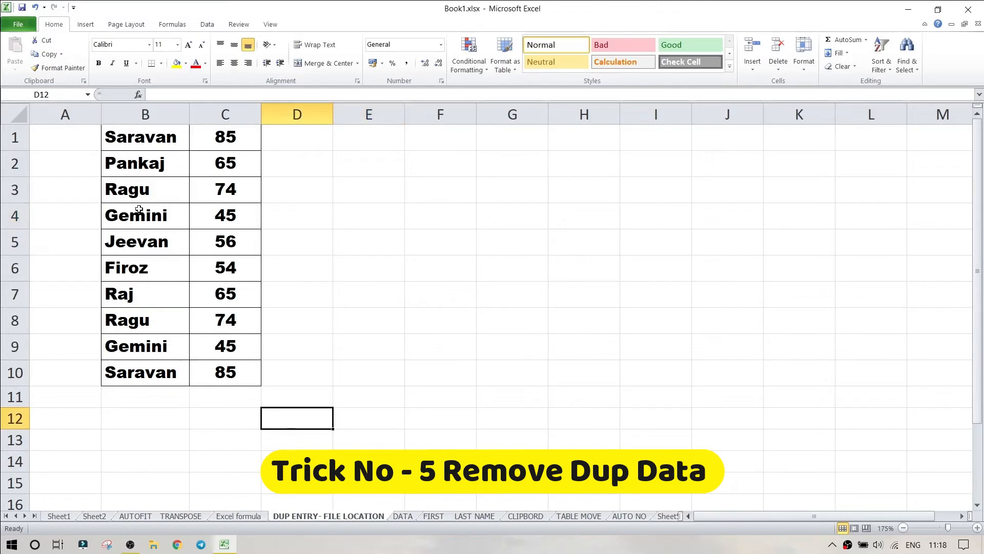
left_click_drag(111, 134, 224, 369)
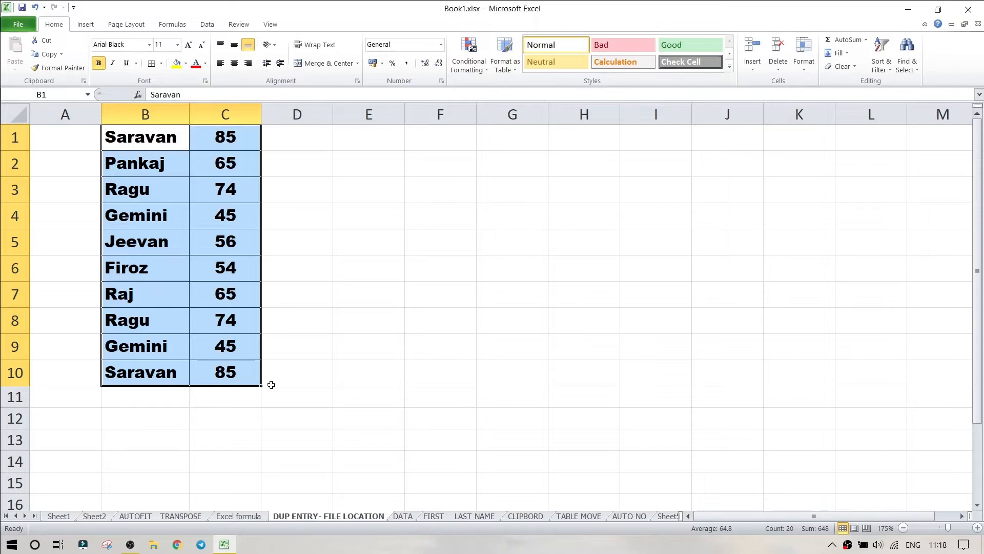
left_click(340, 413)
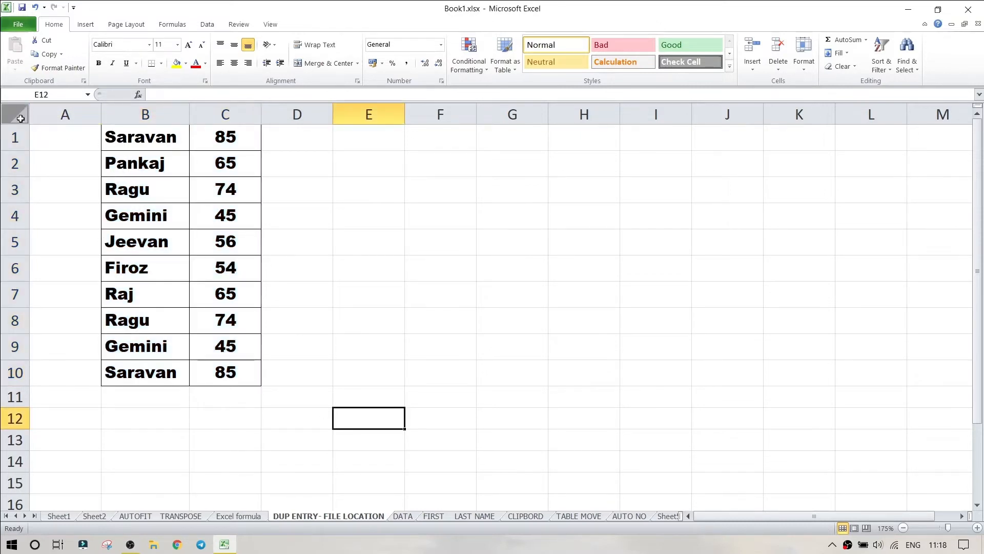
left_click_drag(119, 135, 204, 375)
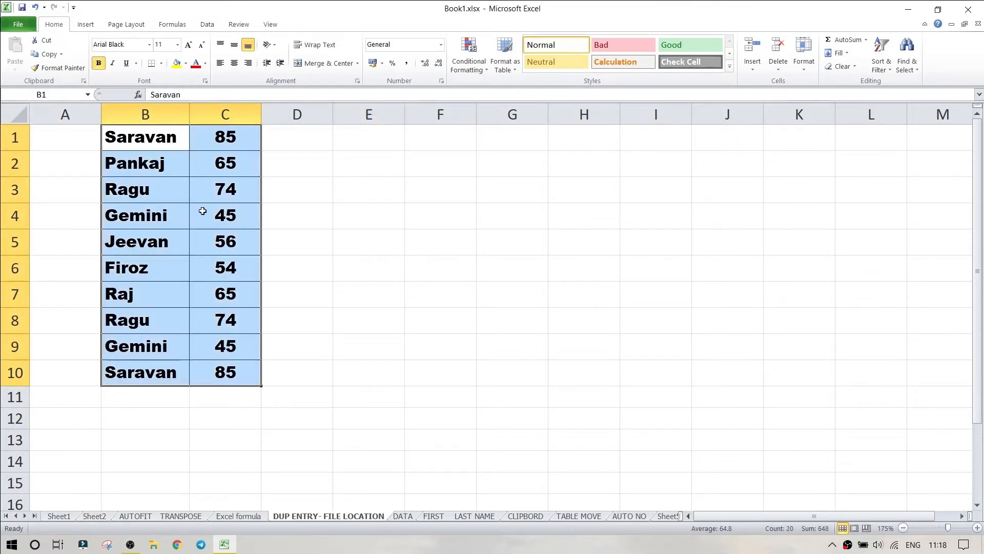
left_click(207, 25)
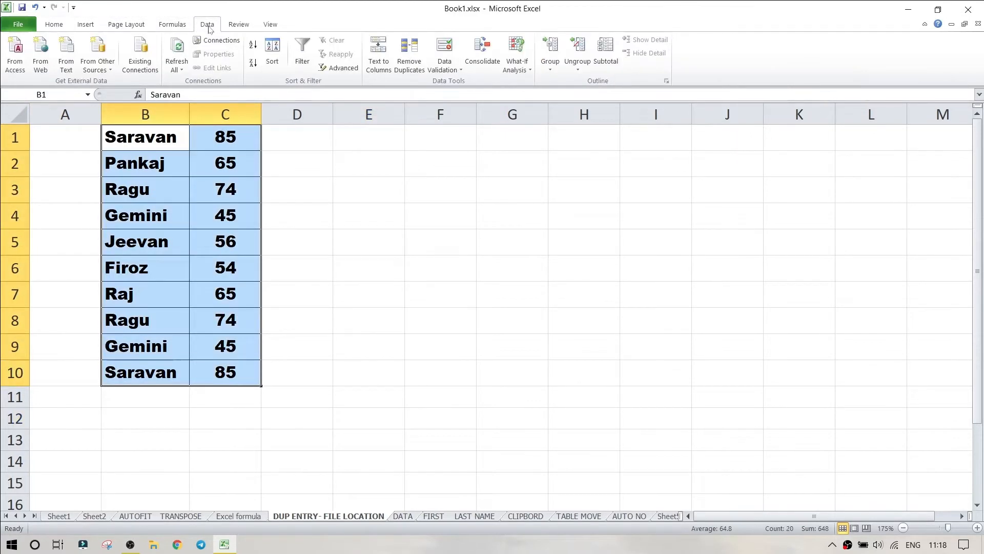
left_click(413, 74)
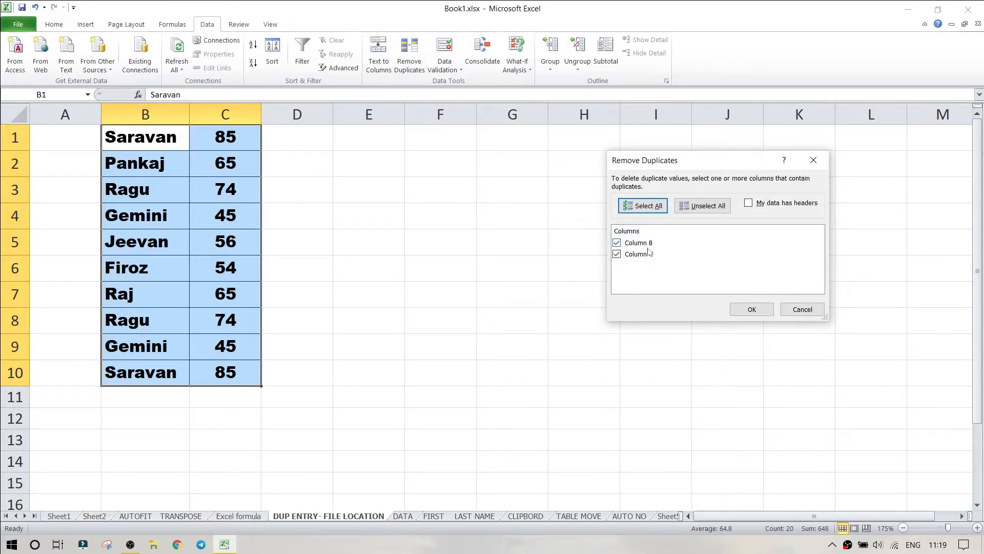
left_click(743, 311)
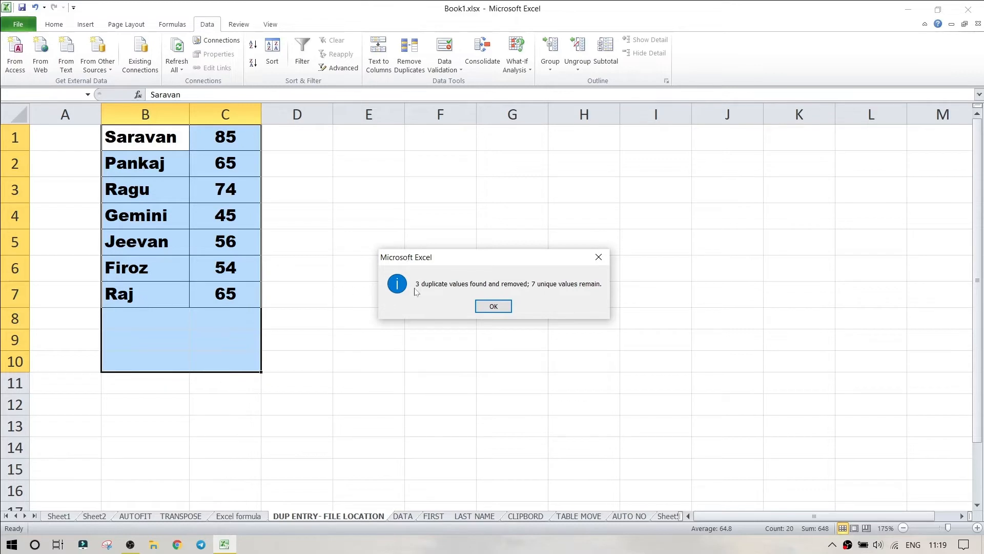
left_click(493, 307)
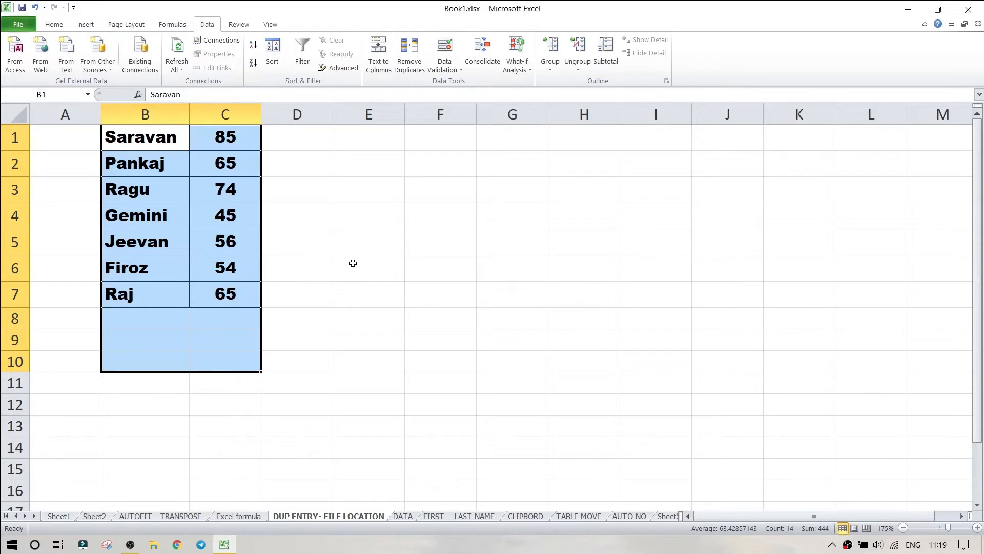
Step: On the DATA sheet, apply list data validation to the CITY cells D2:D8, using =$F$3:$F$7 as the source
left_click(402, 518)
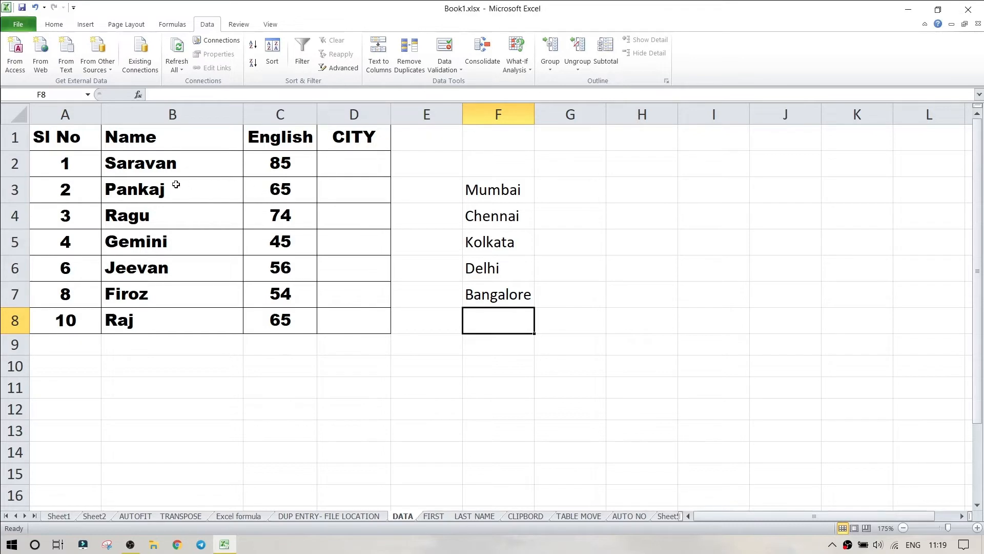
left_click(354, 158)
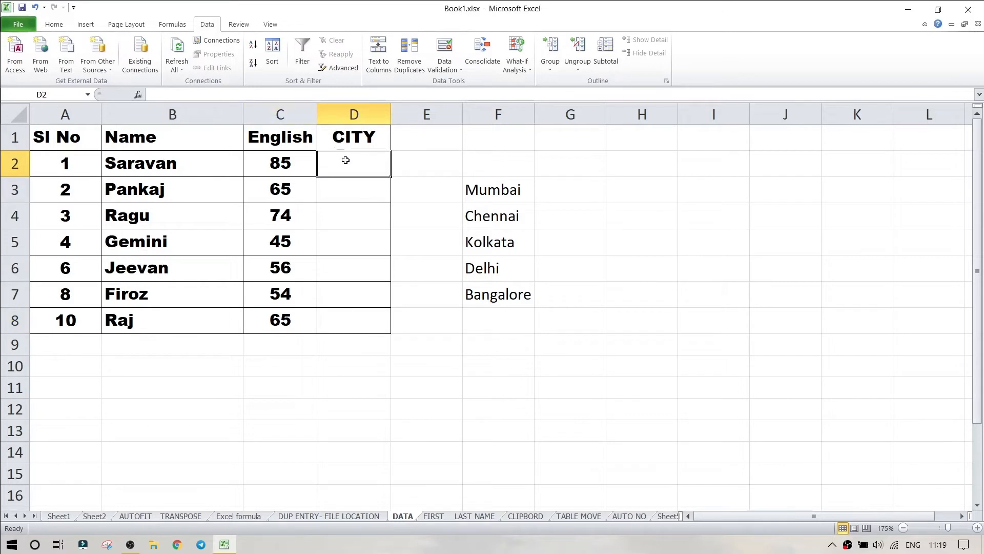
left_click_drag(346, 160, 345, 316)
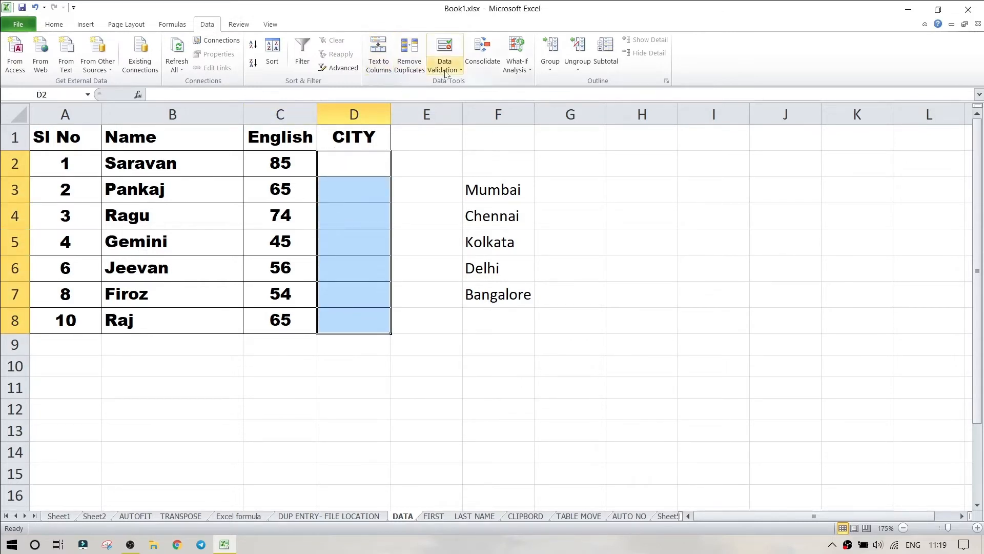
left_click(460, 73)
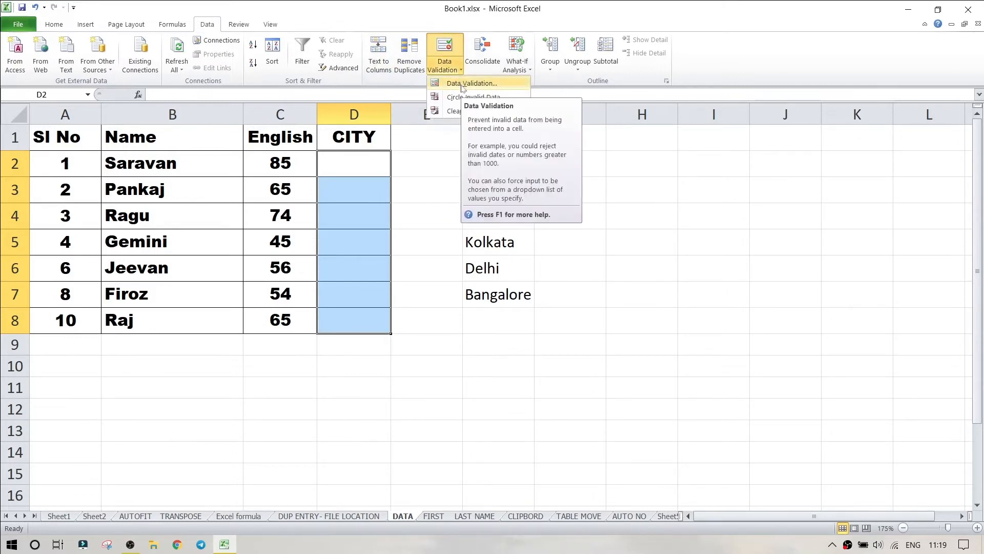
left_click(463, 84)
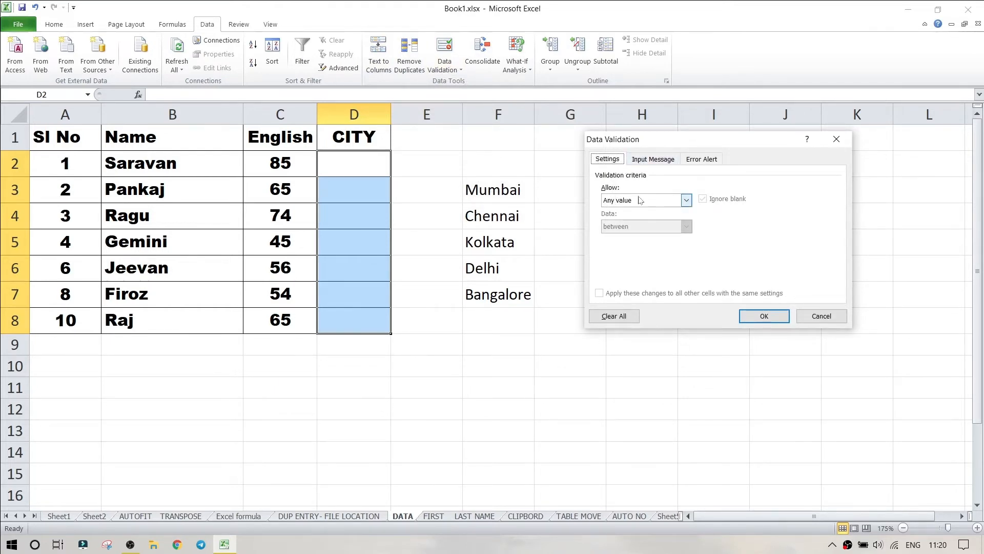
left_click(686, 201)
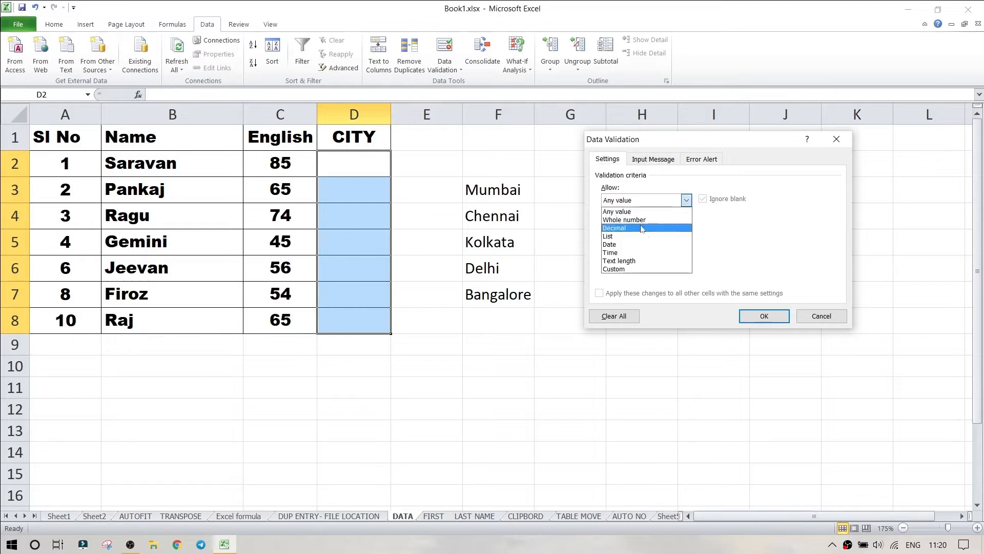
left_click(623, 237)
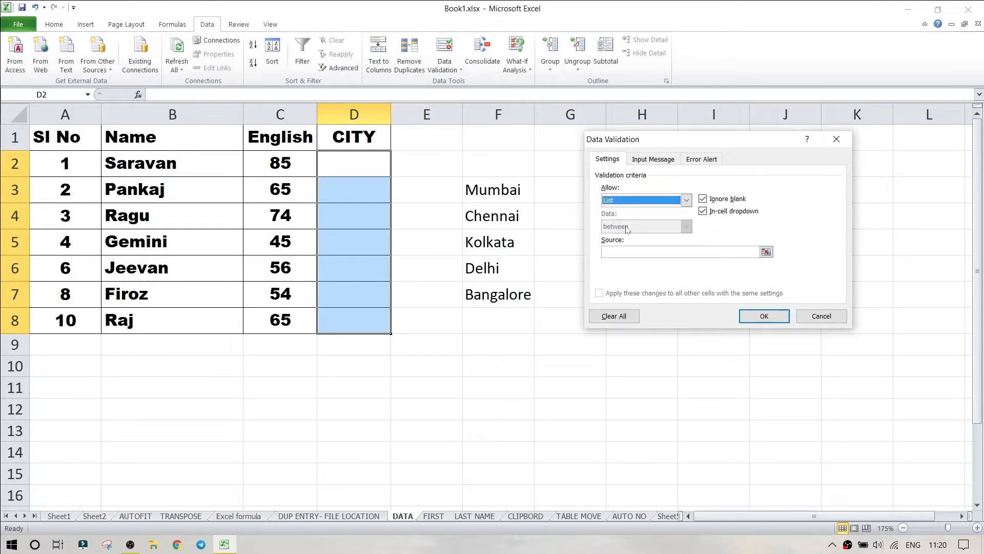
left_click(620, 251)
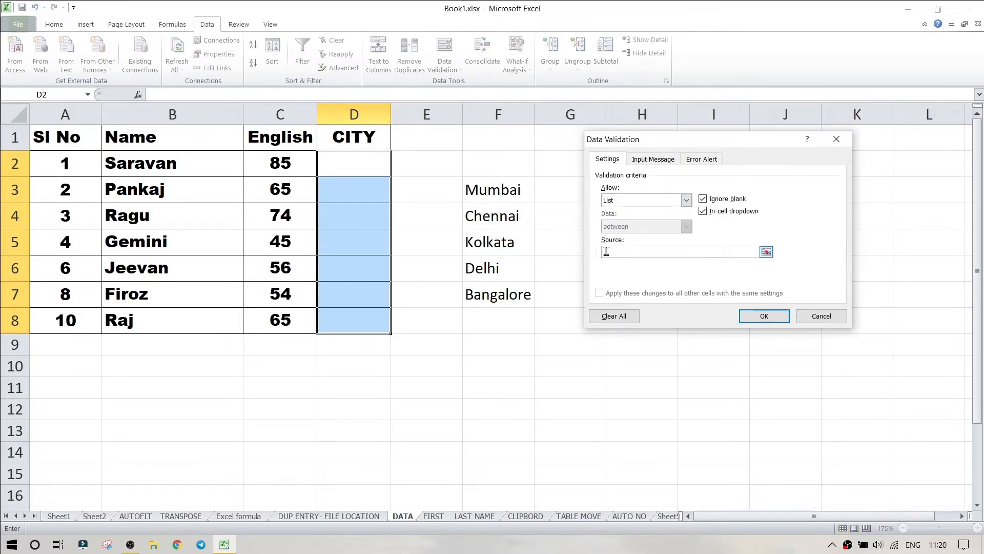
left_click_drag(469, 190, 523, 291)
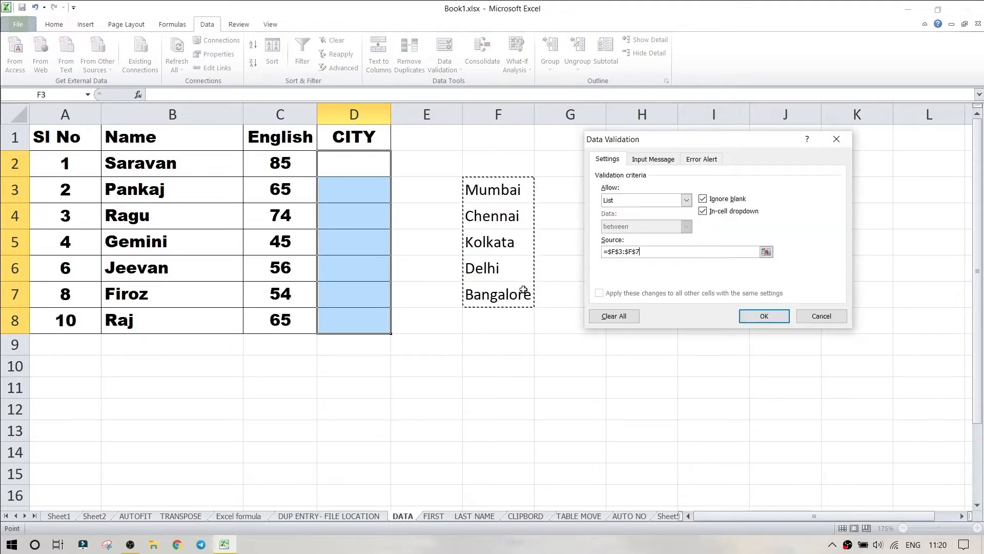
left_click(761, 317)
Step: Choose Mumbai from the city dropdown in D2 and open the city dropdown in D3
left_click(359, 162)
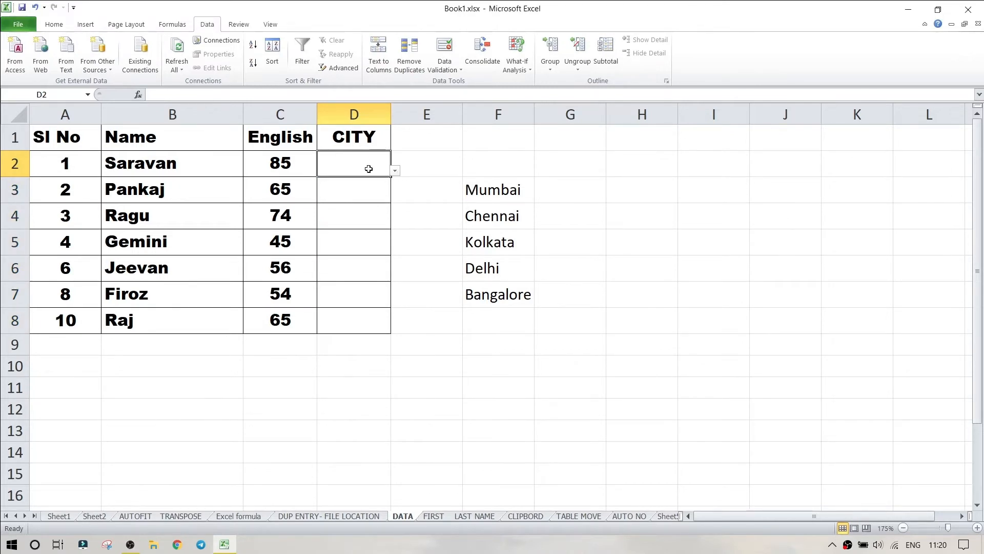
left_click(395, 170)
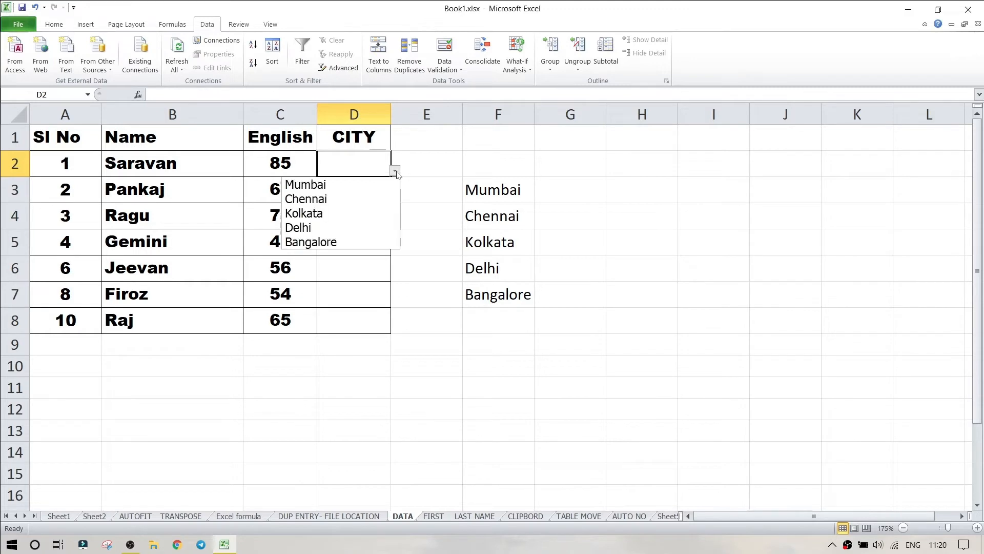
left_click(324, 185)
left_click(325, 192)
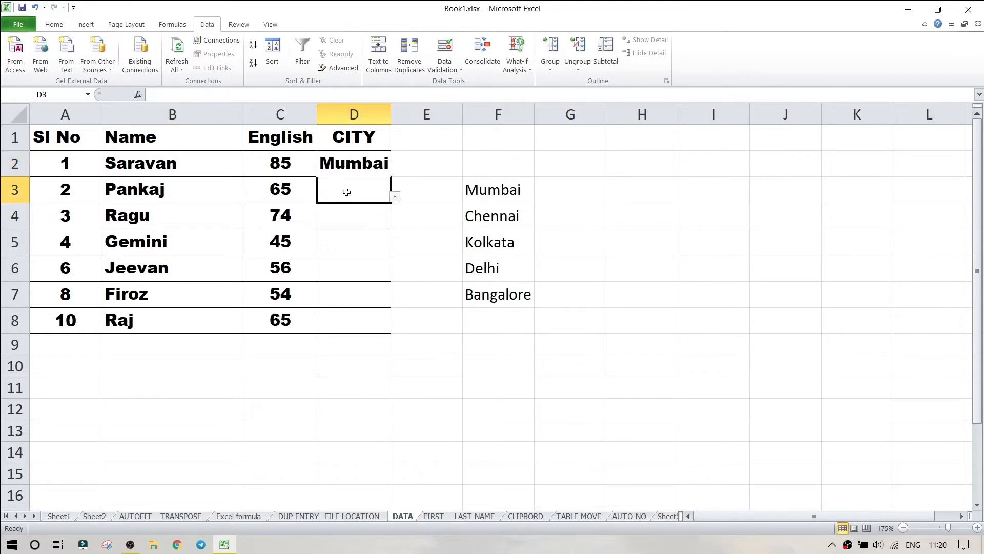
left_click(396, 193)
left_click(347, 182)
Step: On the FIRST LAST NAME sheet, examine the full-name lists in A1:A9 and D1:D9
left_click(433, 517)
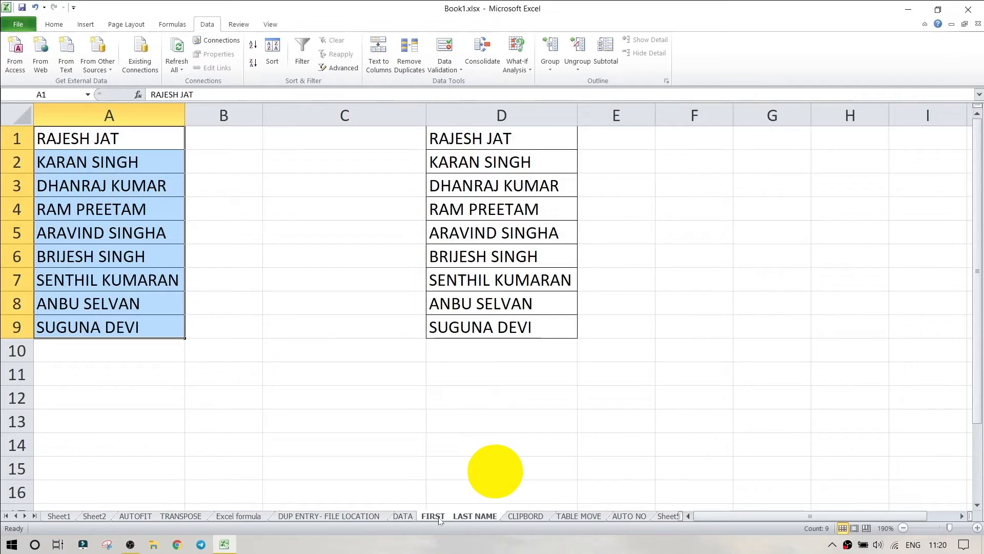
left_click(181, 255)
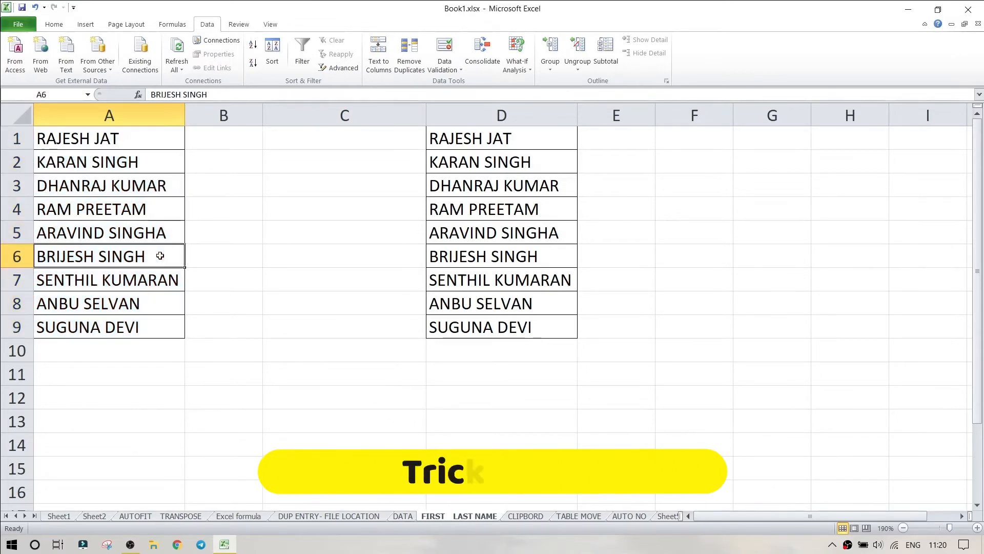
left_click(587, 202)
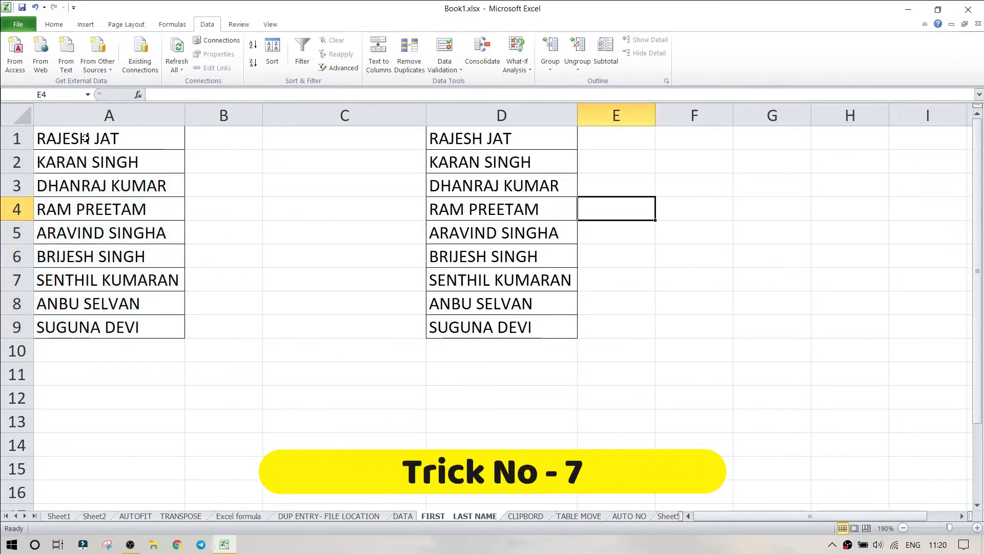
left_click_drag(88, 139, 128, 326)
left_click_drag(464, 138, 472, 329)
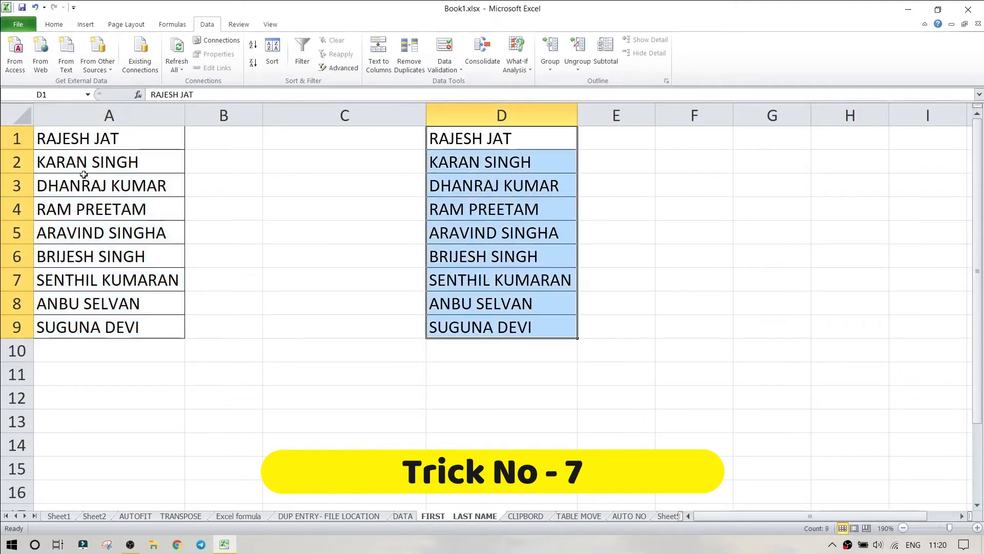
left_click(93, 144)
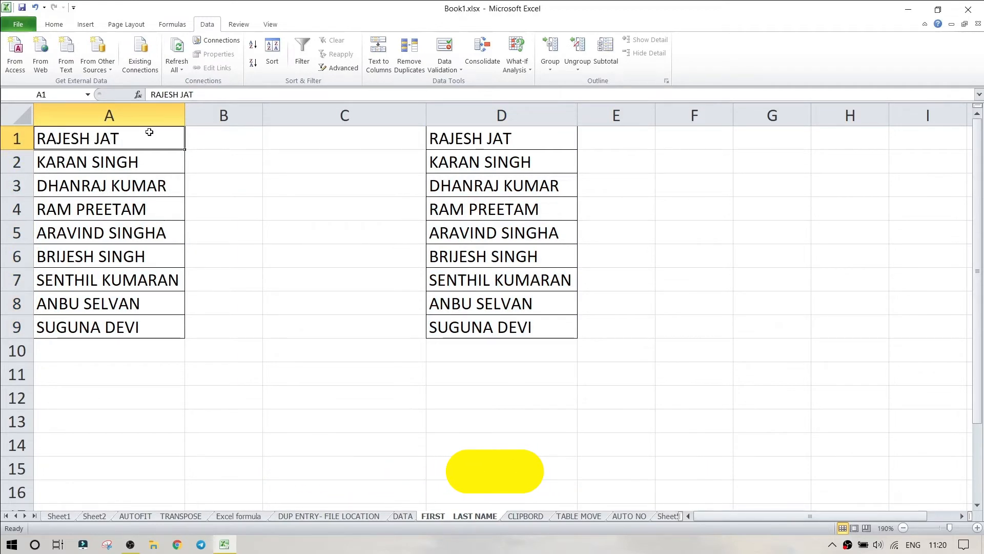
left_click_drag(150, 132, 139, 318)
left_click_drag(452, 138, 444, 325)
Step: Keep only the first names in A1:A9 by replacing all matches of a space followed by an asterisk with nothing
left_click_drag(108, 138, 136, 319)
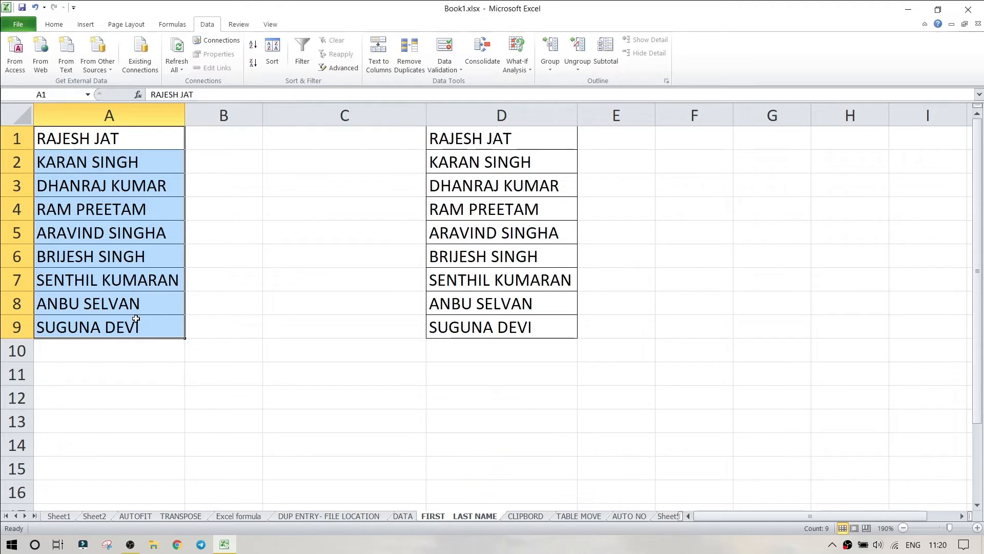
key("ctrl+f")
left_click(619, 209)
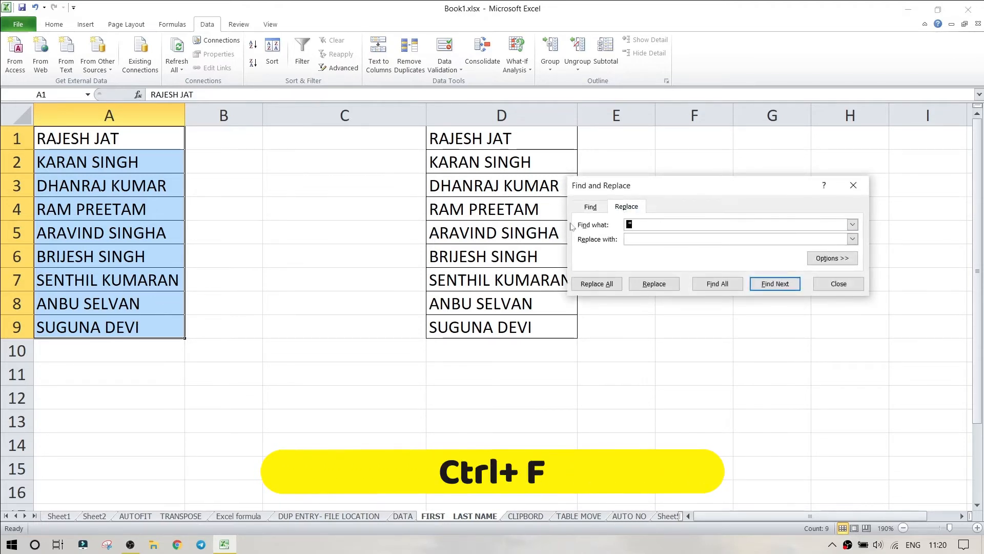
key("BackSpace")
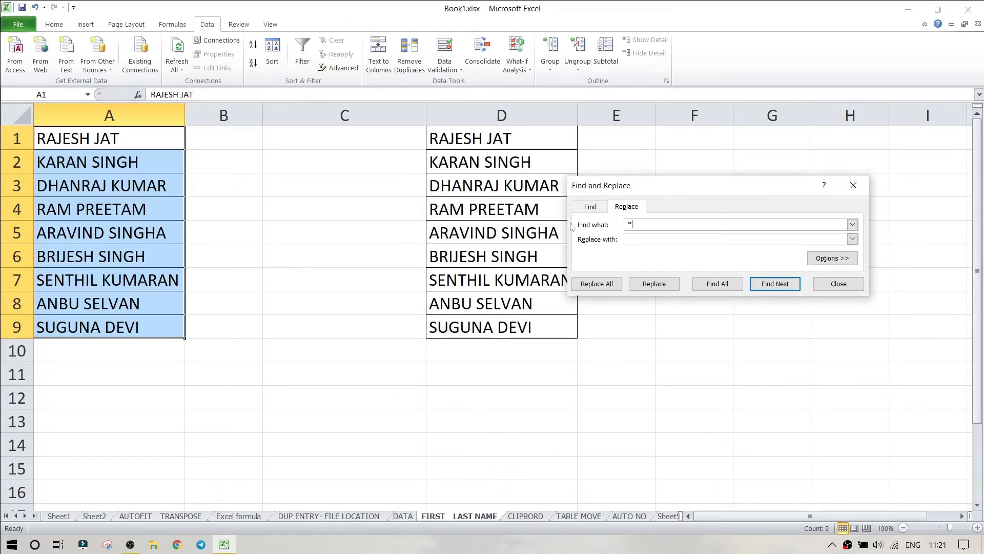
left_click(609, 283)
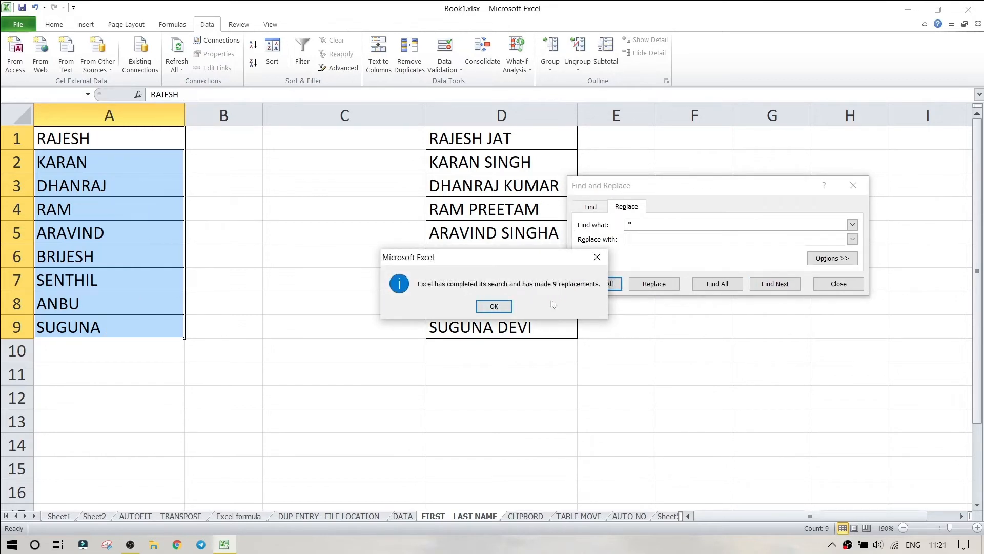
left_click(507, 307)
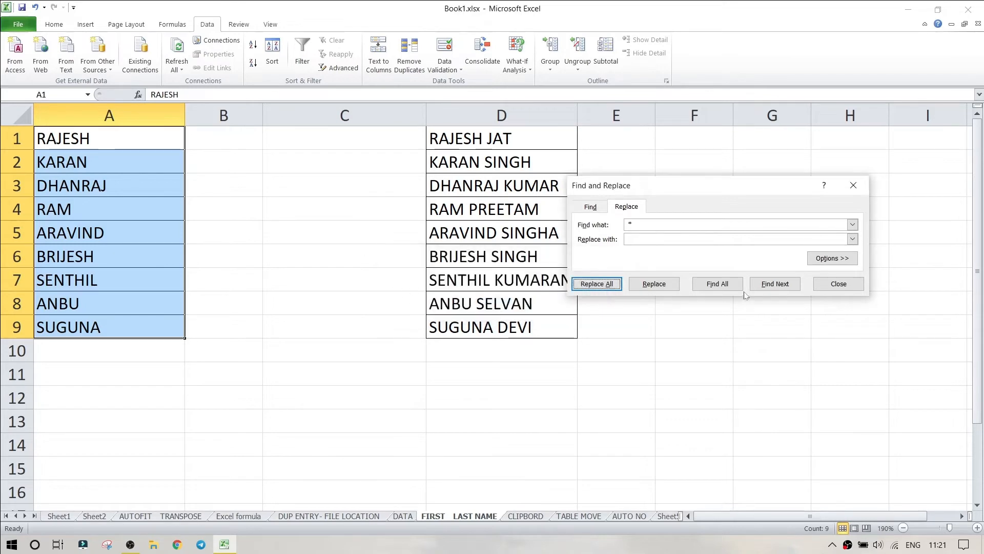
left_click(833, 286)
Step: Keep only the last names in D1:D9 by replacing all matches of an asterisk followed by a space with nothing
left_click_drag(500, 138, 516, 324)
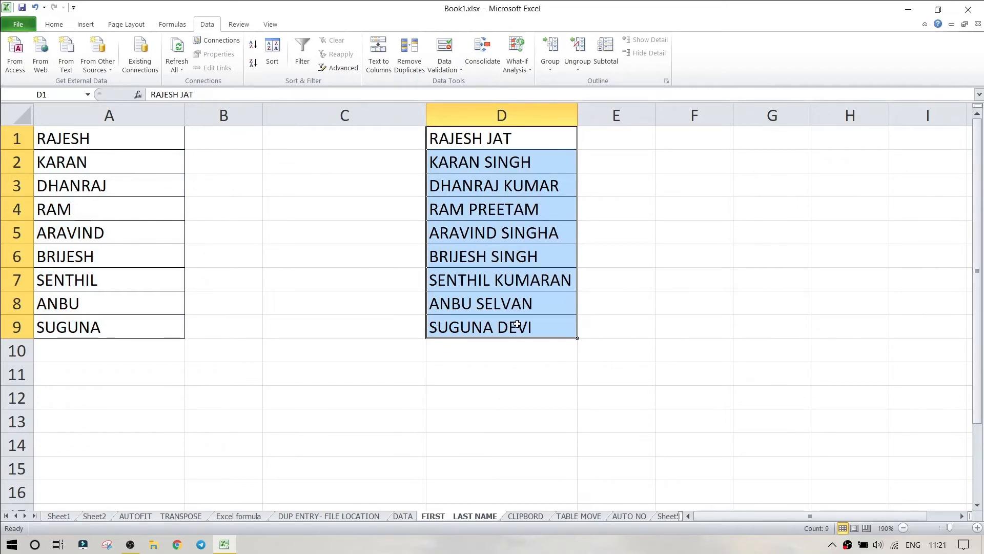
key("ctrl+f")
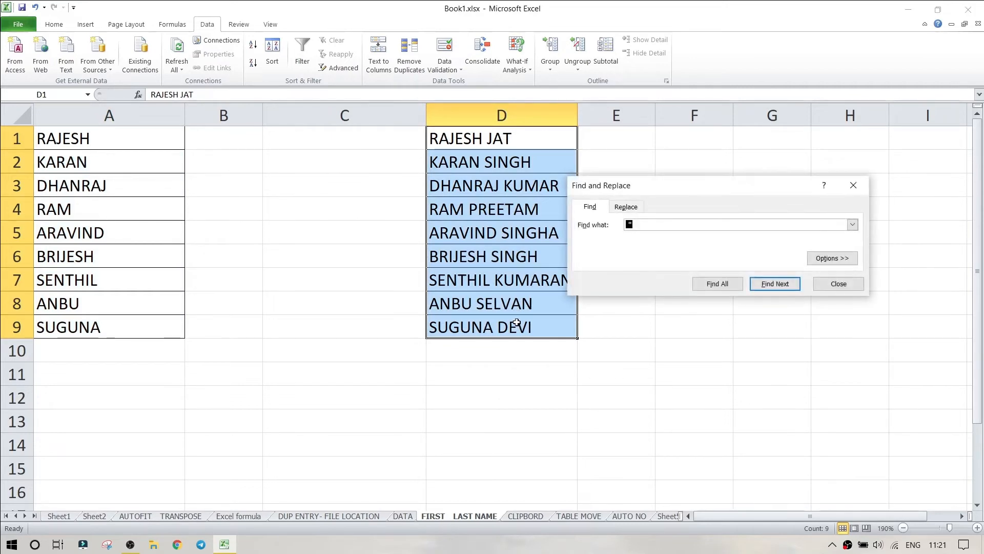
left_click(620, 207)
left_click(629, 225)
type("*")
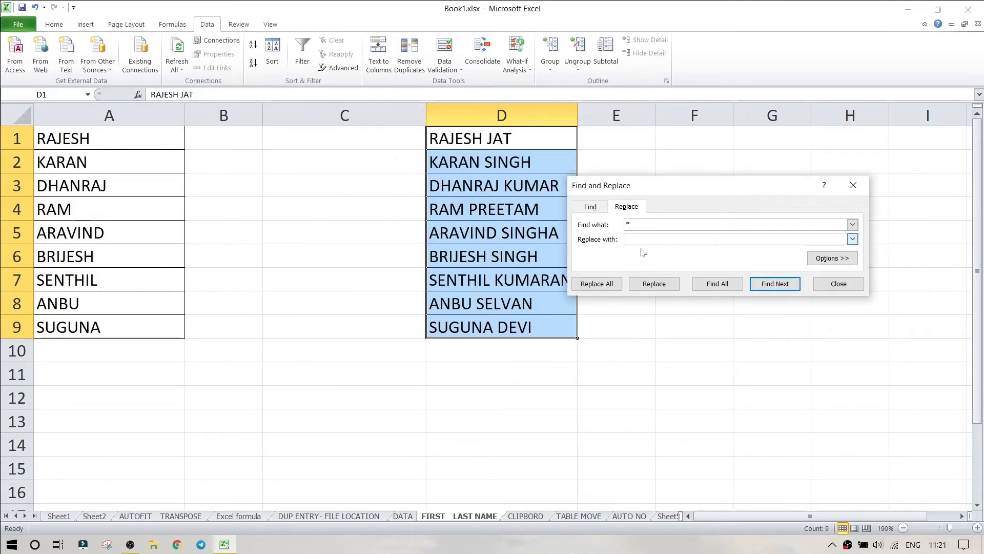
left_click(597, 284)
left_click(507, 310)
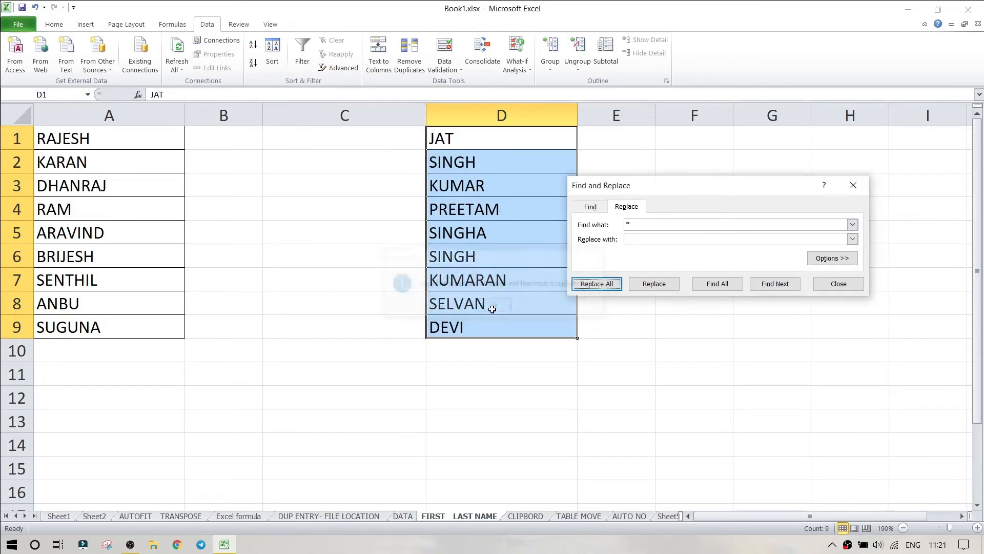
Step: Close the Find and Replace dialog and go to cell E8 on the CLIPBORD sheet
left_click(824, 283)
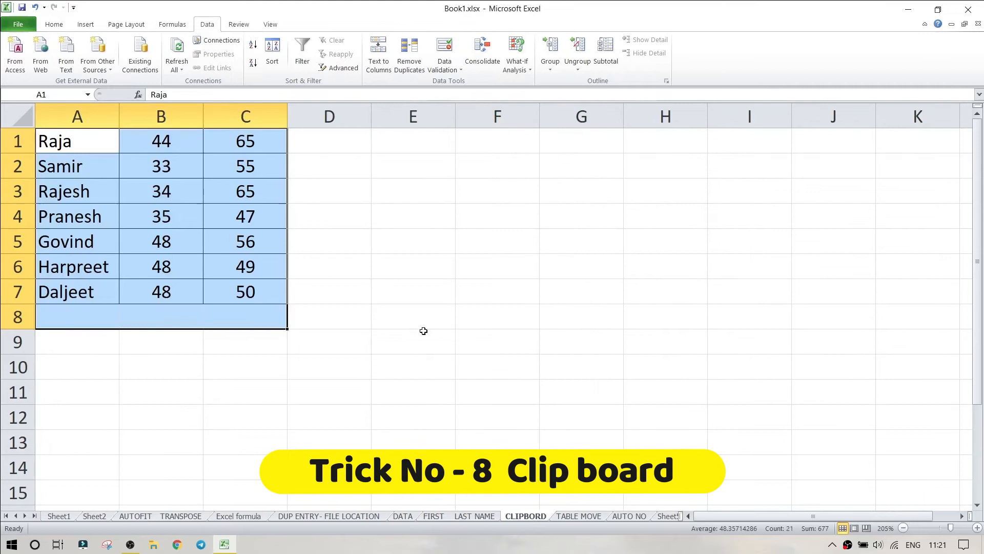
left_click(421, 317)
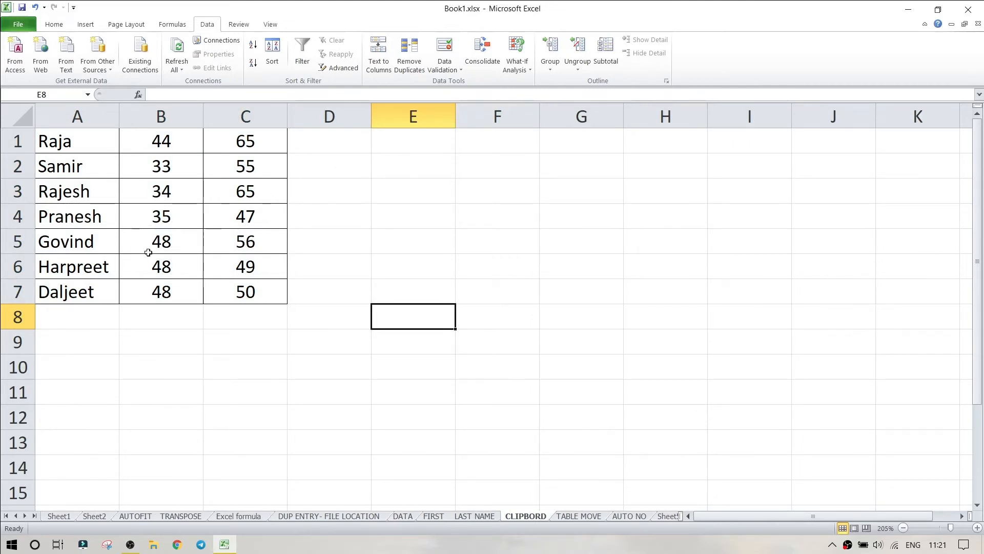
Step: Copy the row A4:C4 and paste it at H2 on the CLIPBORD sheet
left_click_drag(154, 217, 225, 218)
left_click_drag(81, 217, 224, 225)
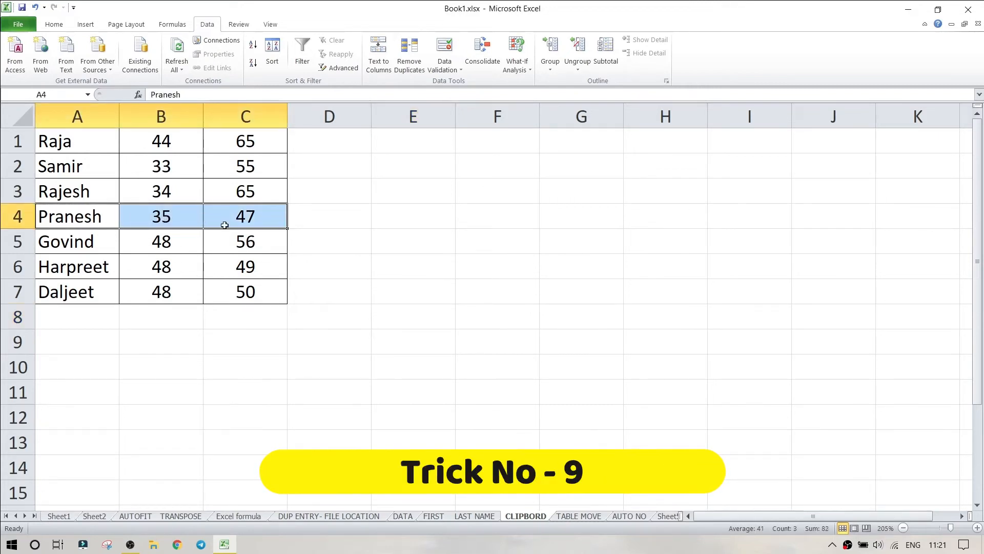
key("ctrl+c")
left_click(650, 169)
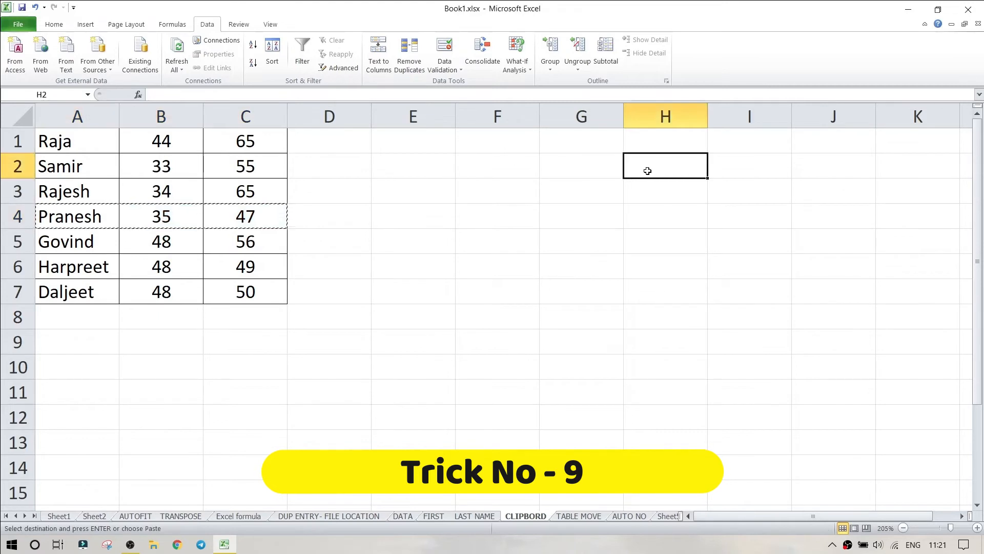
key("ctrl+v")
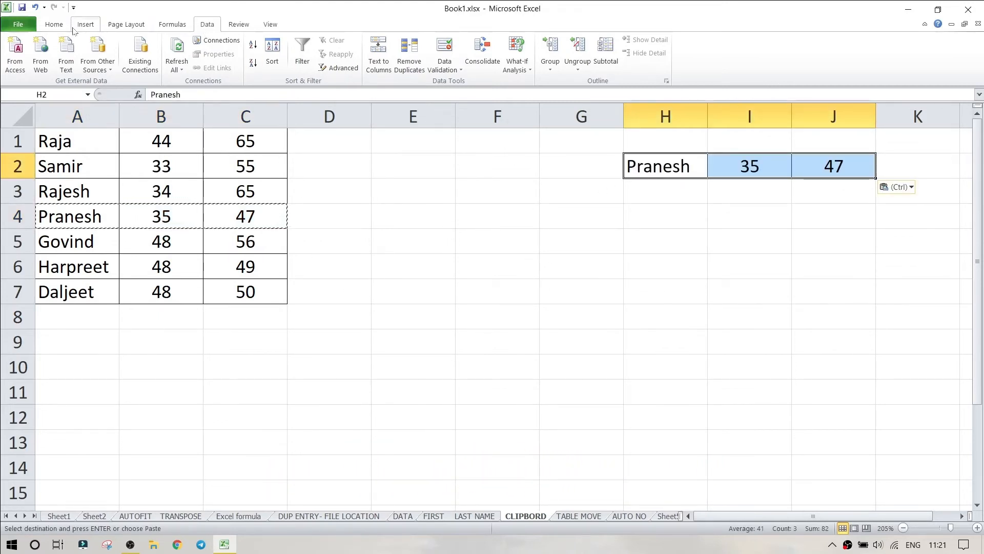
Step: Undo the paste at H2 and cancel the copy selection on A4:C4
left_click(54, 24)
key("ctrl+z")
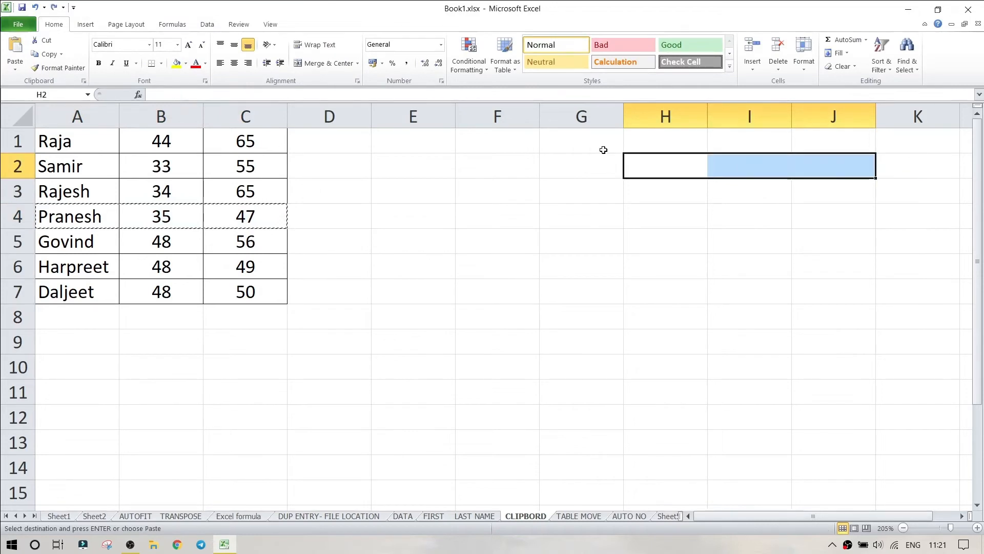
left_click(533, 217)
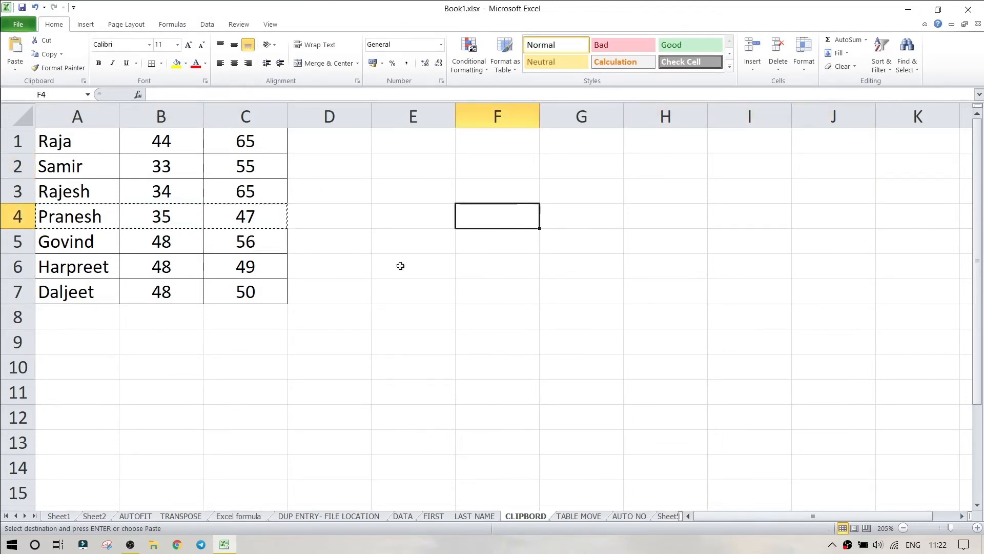
key("Escape")
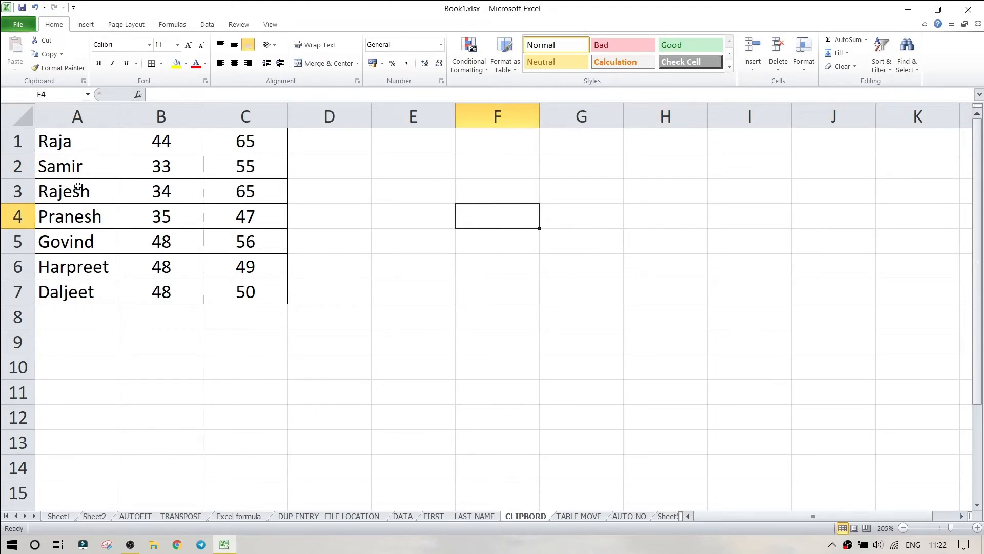
Step: Show the Office Clipboard, clear all its stored items and move it slightly out of the way
left_click(83, 81)
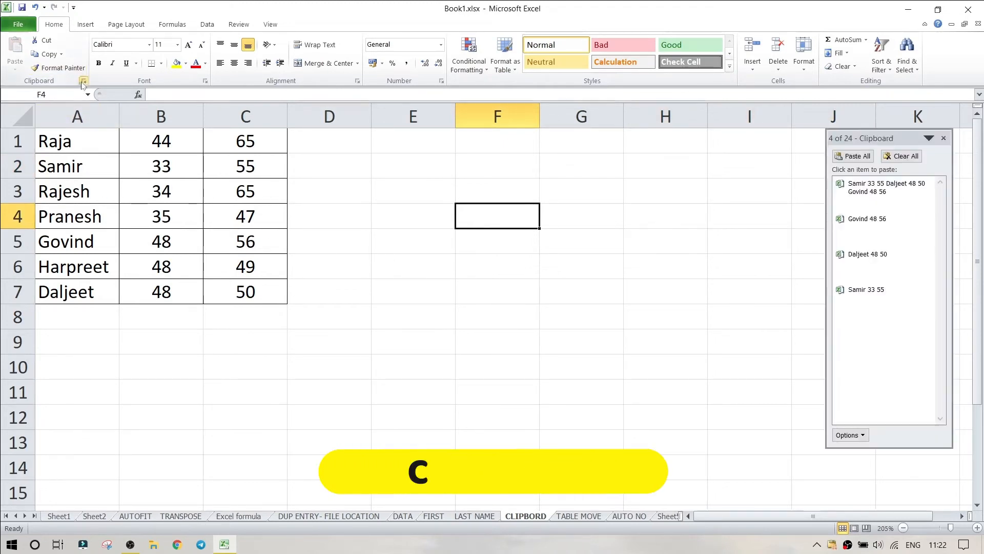
left_click(899, 156)
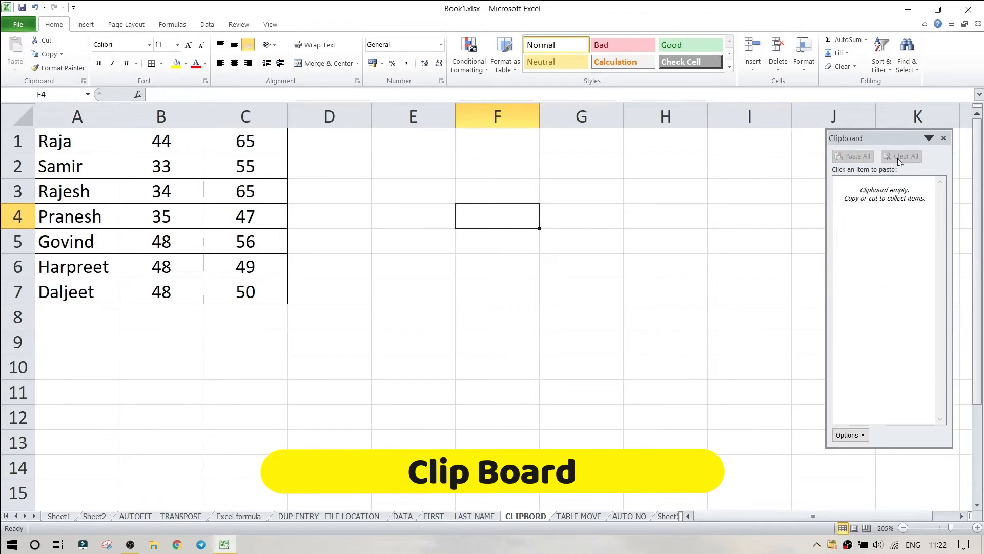
left_click_drag(853, 144, 873, 142)
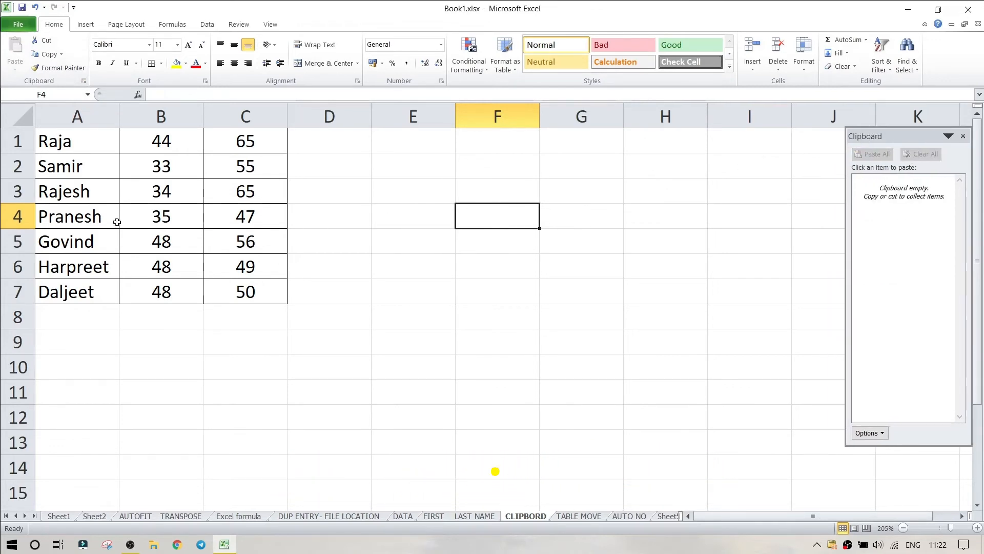
Step: Collect the rows A2:C2, A4:C4 and A6:C6 one after another in the clipboard
left_click_drag(55, 166, 235, 167)
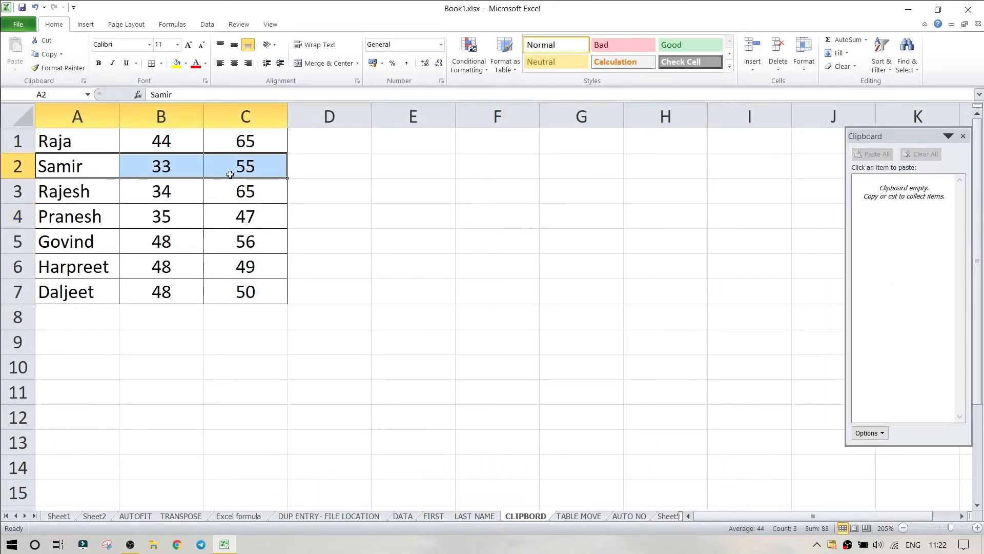
key("ctrl+c")
left_click_drag(51, 216, 223, 212)
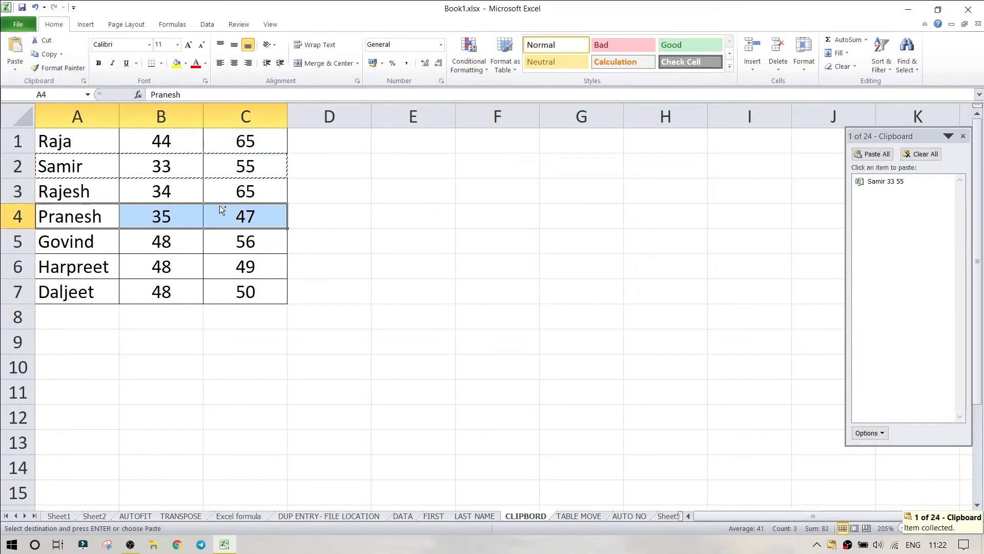
key("ctrl+c")
left_click_drag(55, 260, 228, 266)
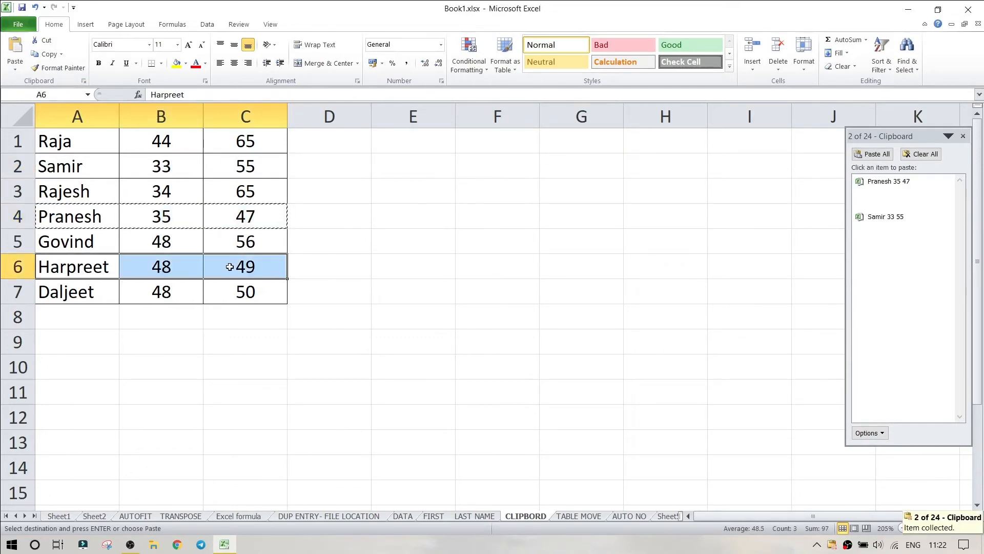
key("ctrl+c")
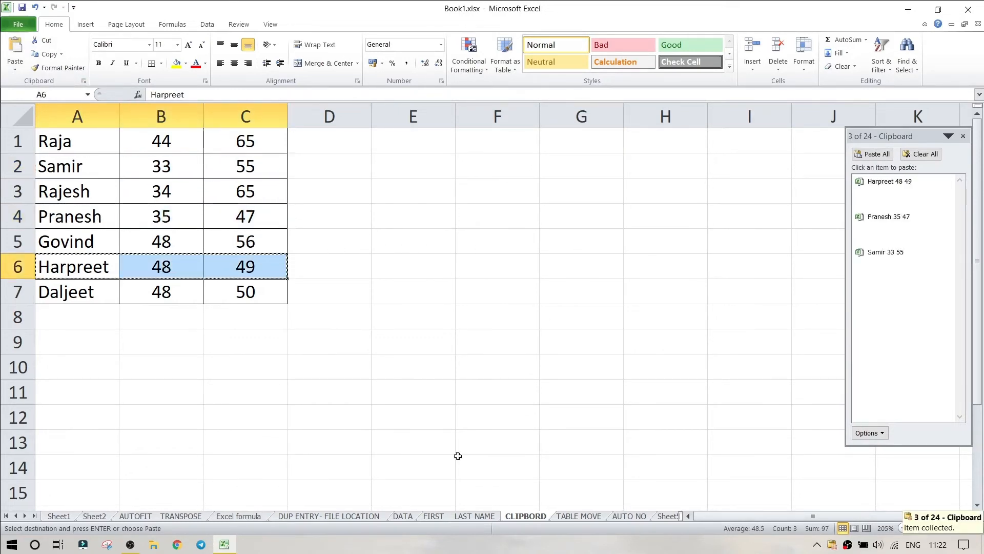
Step: Paste all collected clipboard items together starting at cell F2
left_click(483, 218)
left_click(494, 159)
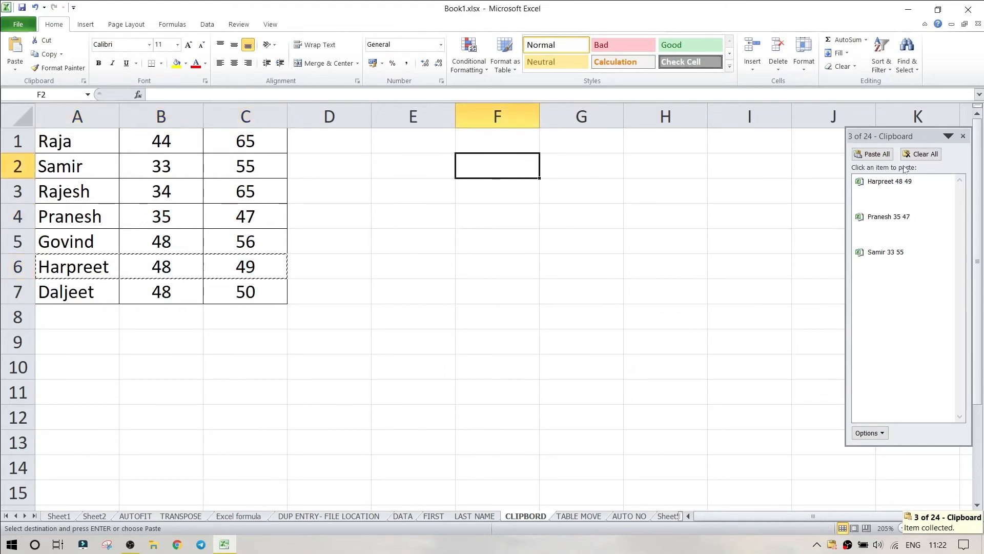
left_click(873, 154)
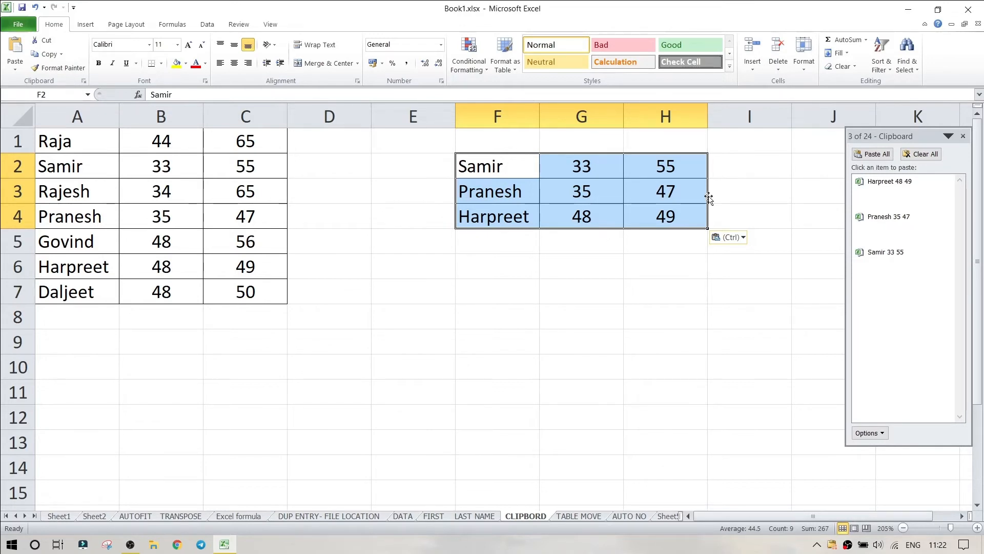
Step: Go to the TABLE MOVE sheet, and clear and close the Office Clipboard
left_click(596, 516)
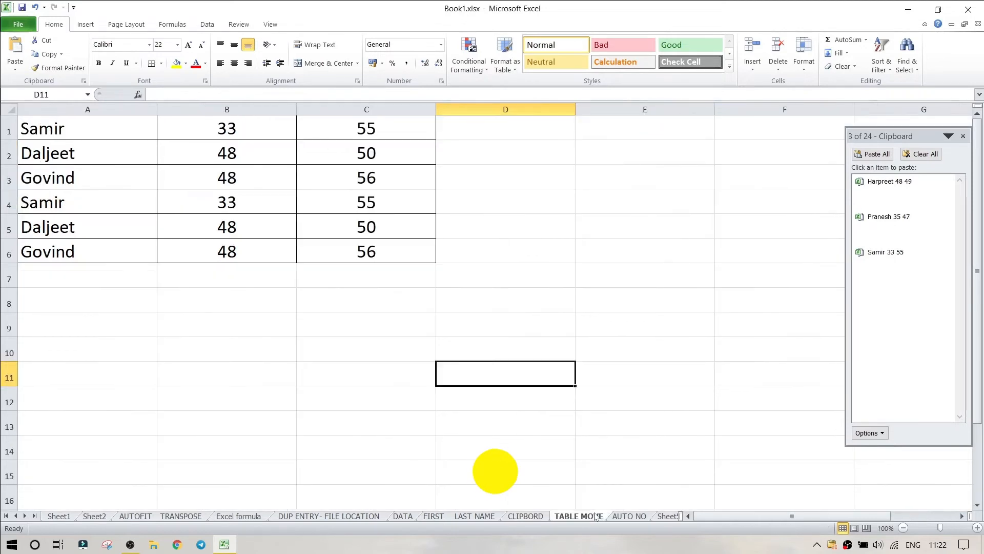
left_click(925, 154)
left_click(964, 135)
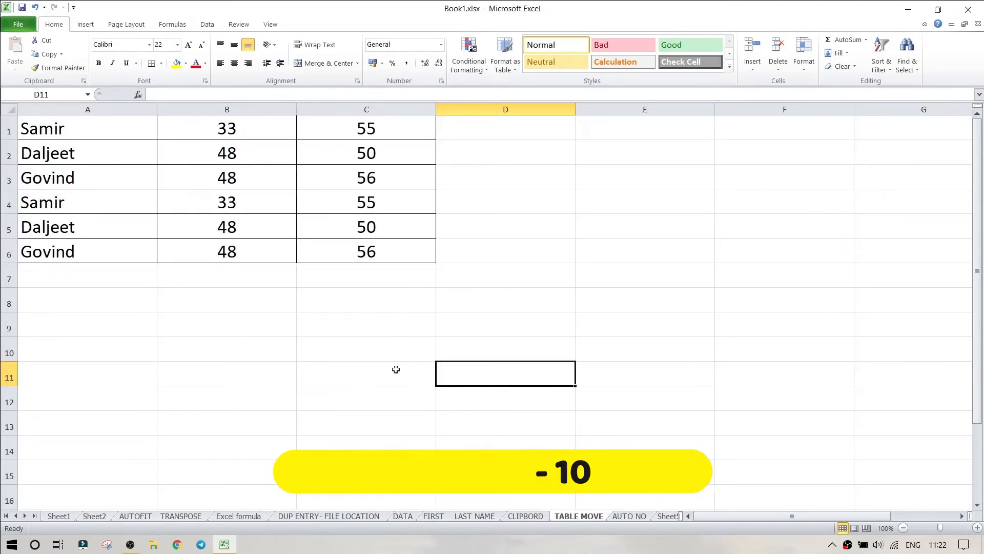
Step: Move the whole table A1:C6 to an empty area further down and to the right on the TABLE MOVE sheet
left_click_drag(59, 129, 359, 241)
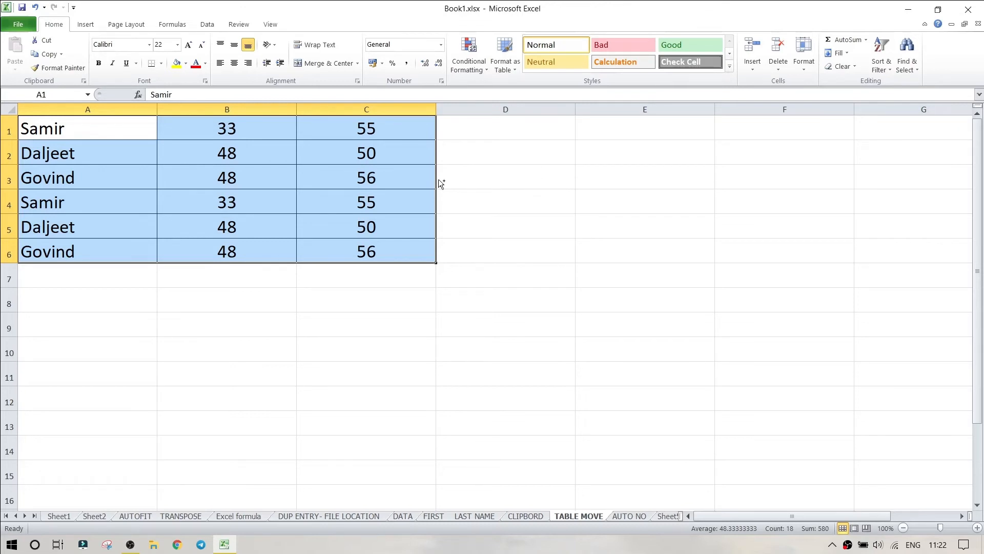
left_click_drag(440, 181, 778, 374)
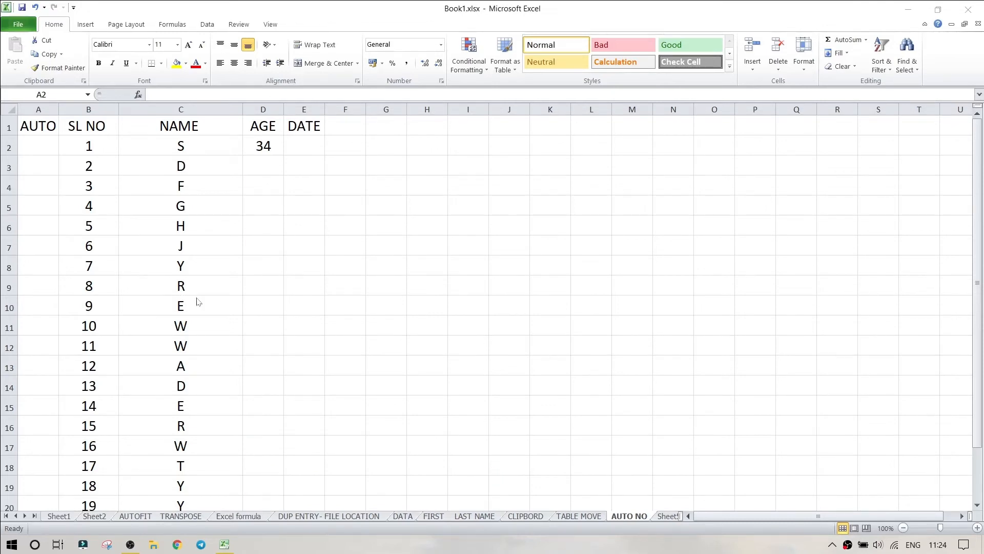
Step: Hide rows 5 to 13 on the AUTO NO sheet
left_click(98, 148)
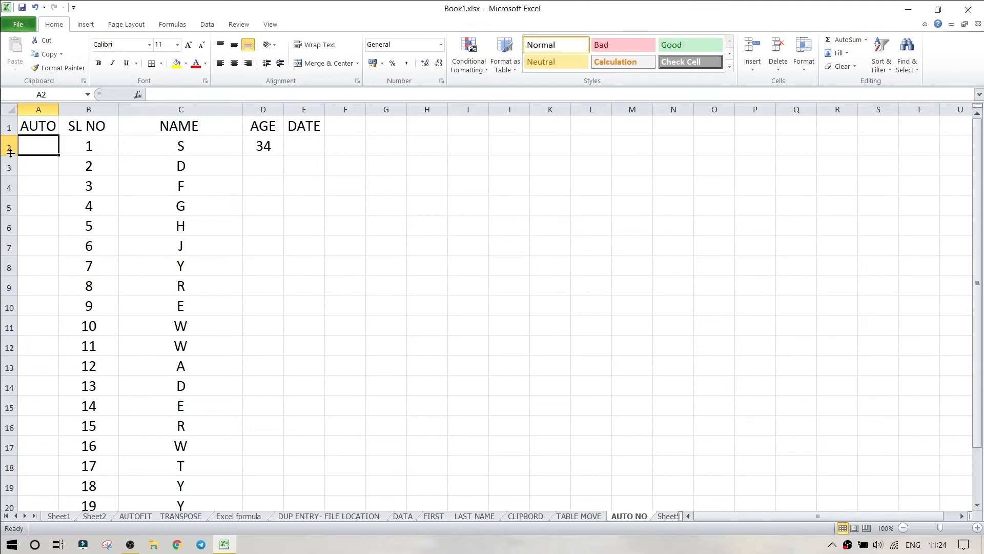
left_click_drag(7, 209, 9, 366)
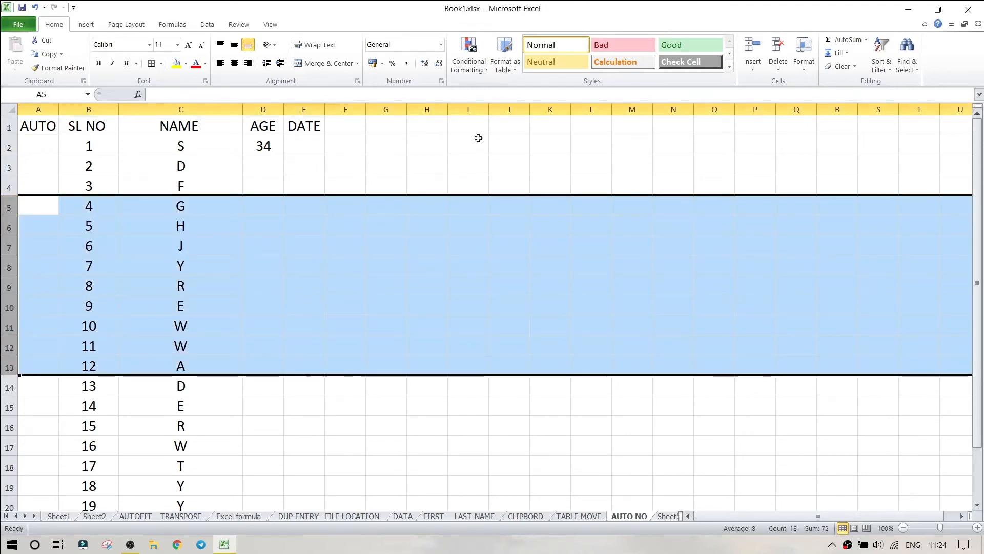
right_click(9, 265)
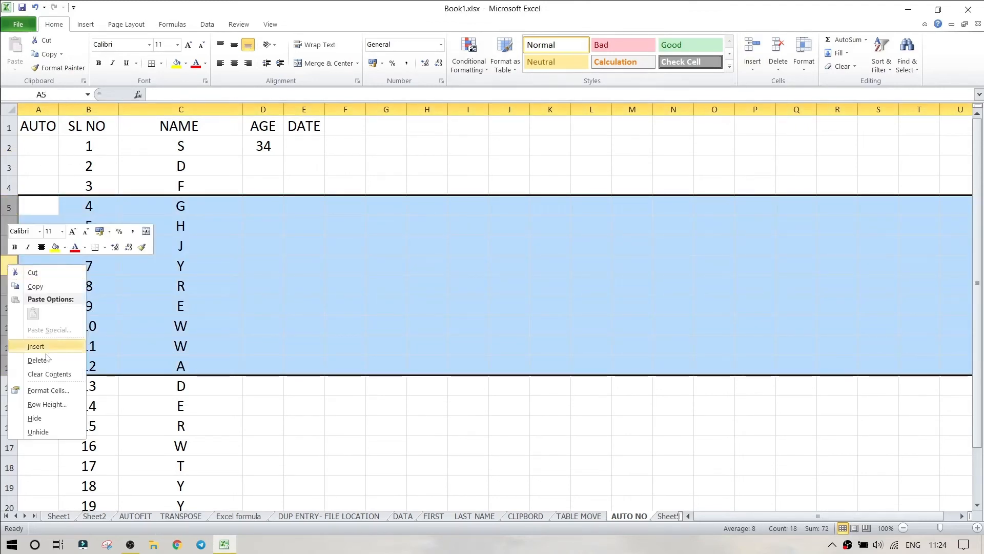
left_click(45, 417)
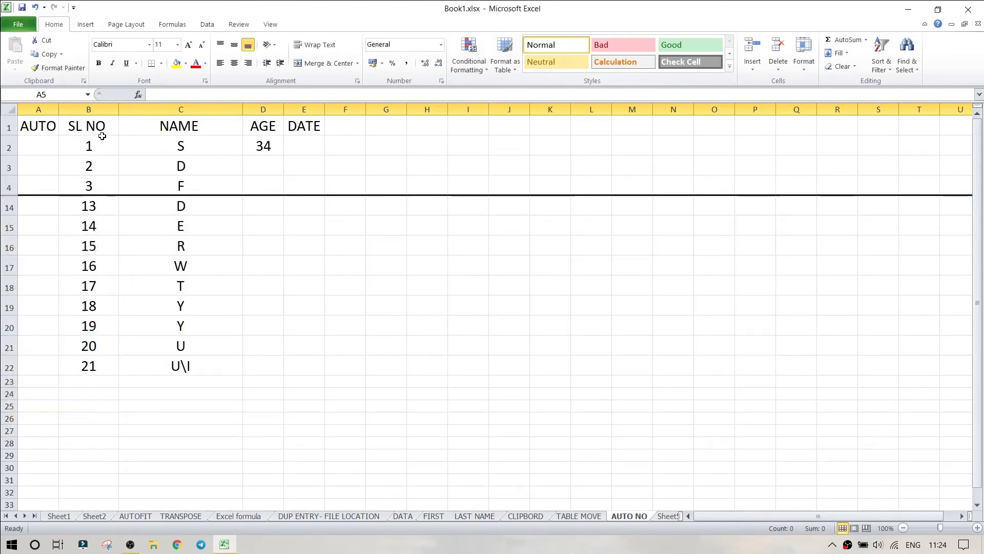
Step: Try to refill the SL NO series from B2:B4 down to B22, and undo both the fill and the row hiding
left_click_drag(100, 138, 121, 373)
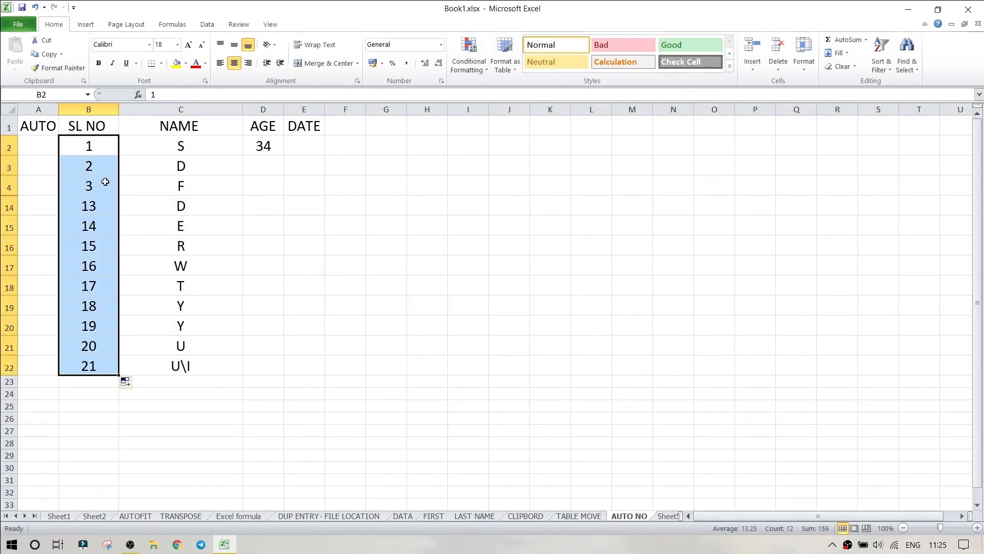
left_click(92, 205)
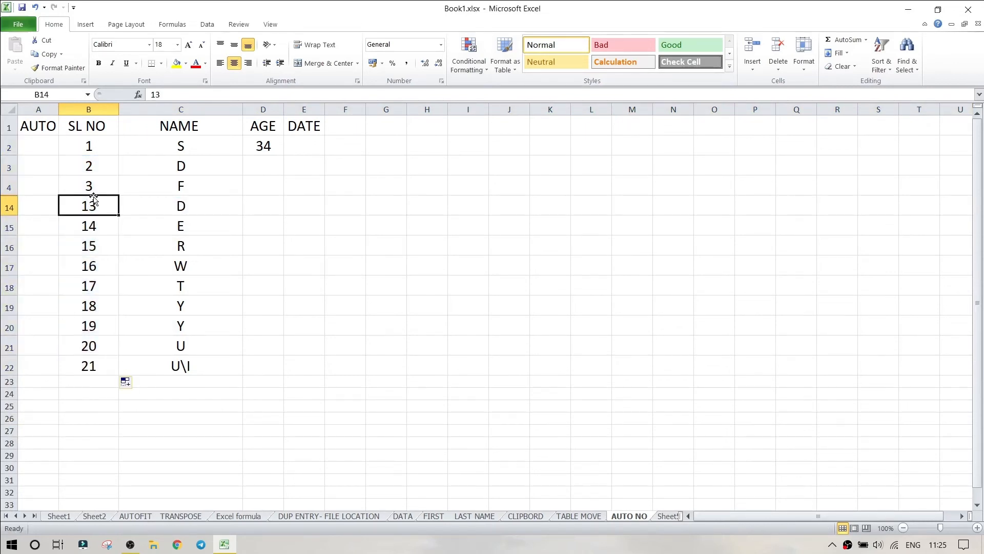
key("ctrl+z")
key("ctrl+z")
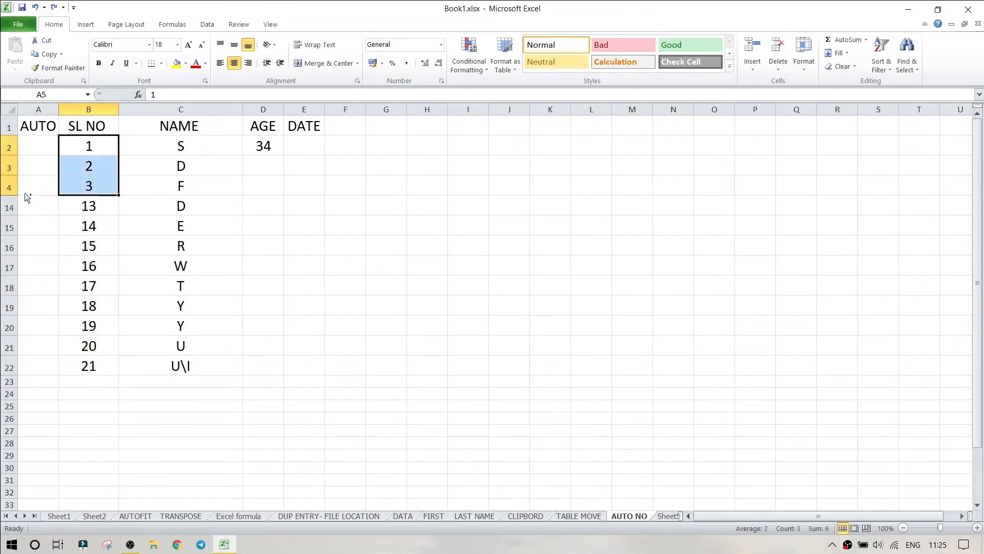
left_click(882, 66)
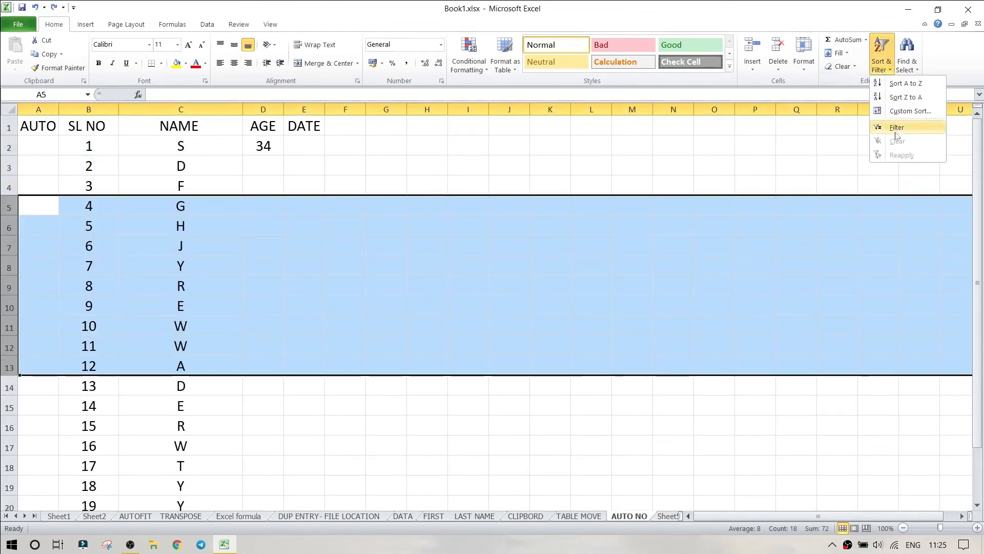
left_click(894, 129)
left_click(147, 138)
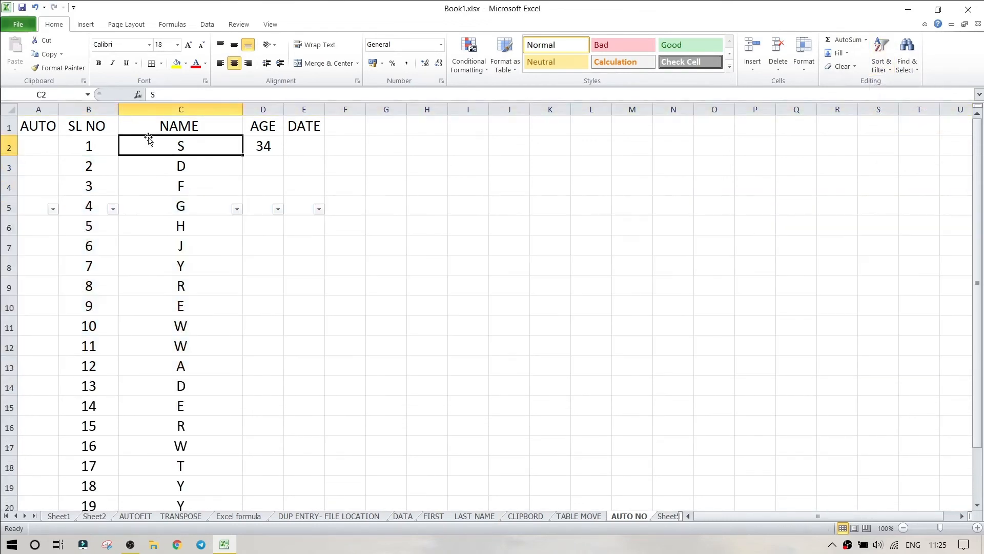
Step: Remove the misplaced filter from row 5 and apply a filter to header row 1 instead
left_click(7, 127)
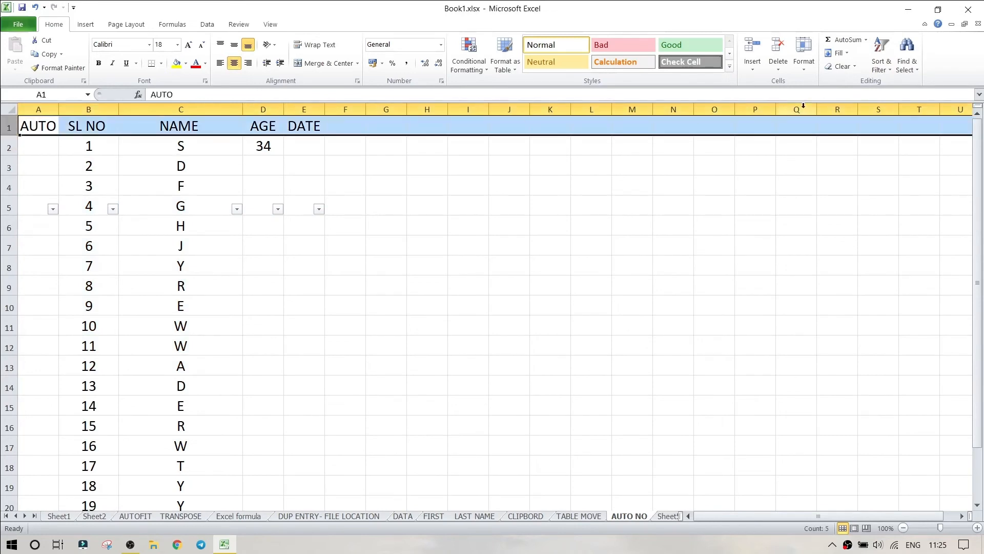
left_click(881, 64)
left_click(895, 127)
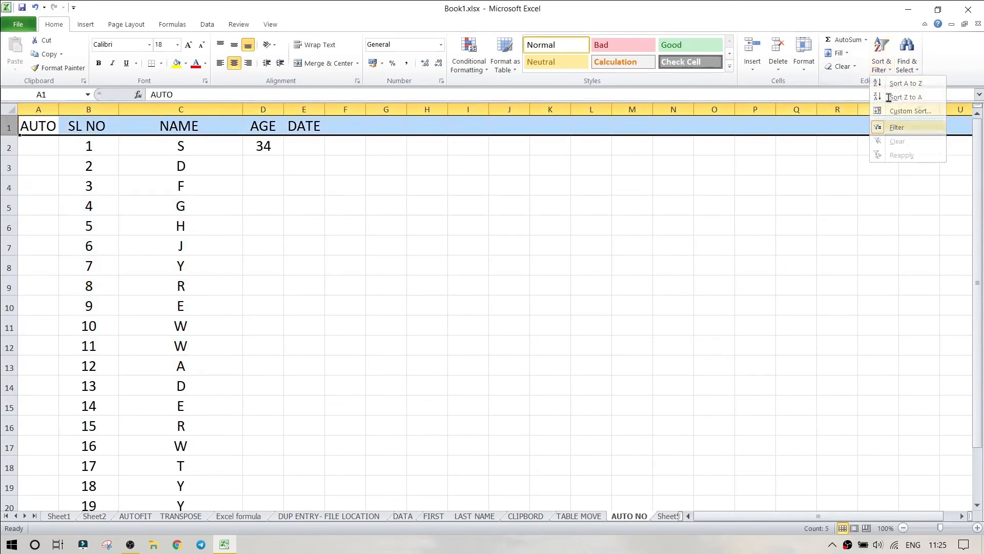
left_click(882, 64)
left_click(897, 127)
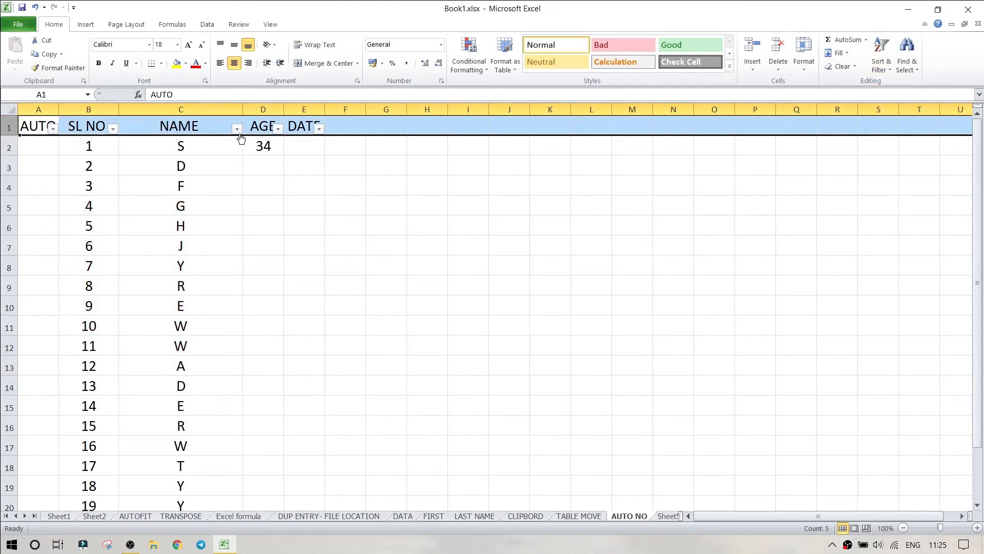
Step: Filter the NAME column to show only D, E, G and H, and remove the filter from the header row again
left_click(237, 129)
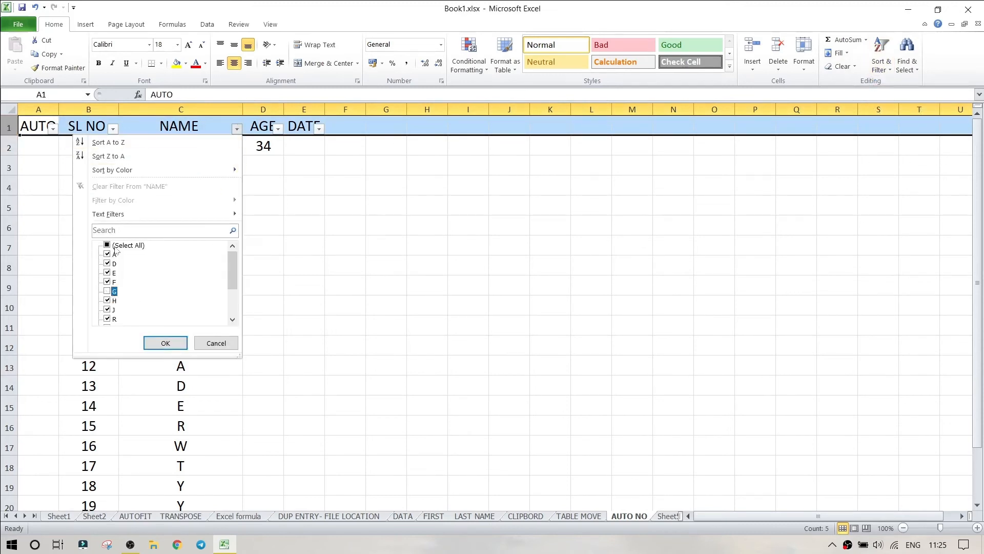
left_click(123, 246)
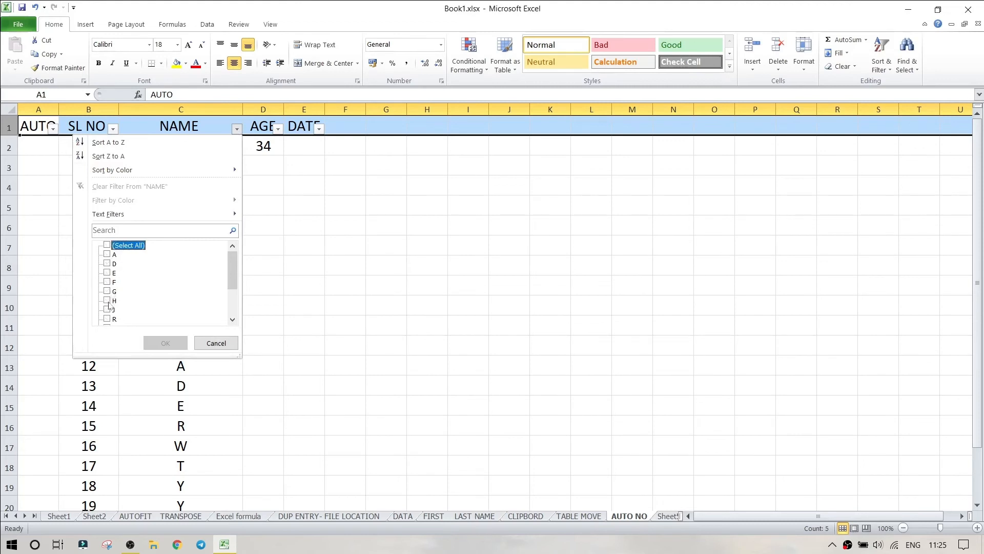
left_click(108, 301)
left_click(108, 264)
left_click(109, 291)
left_click(110, 273)
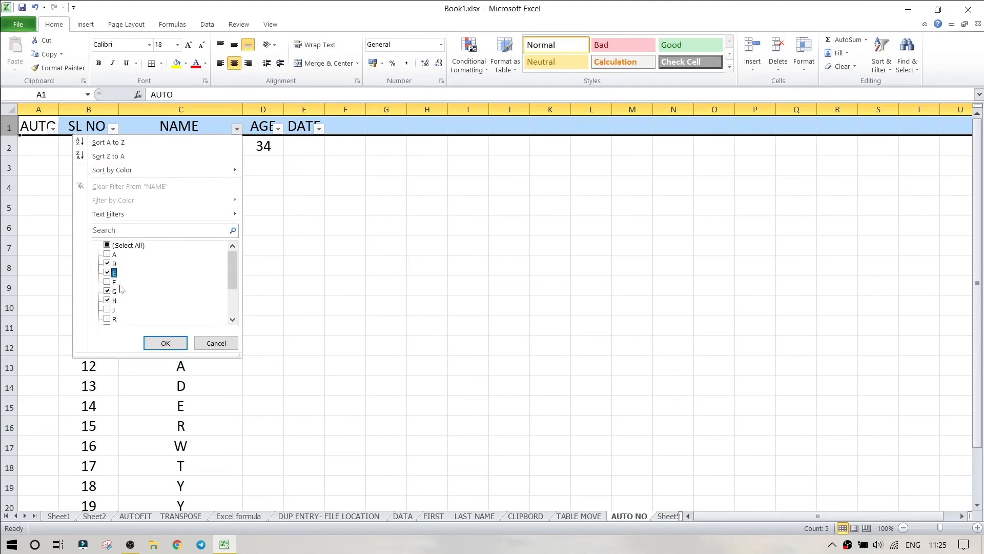
left_click(165, 342)
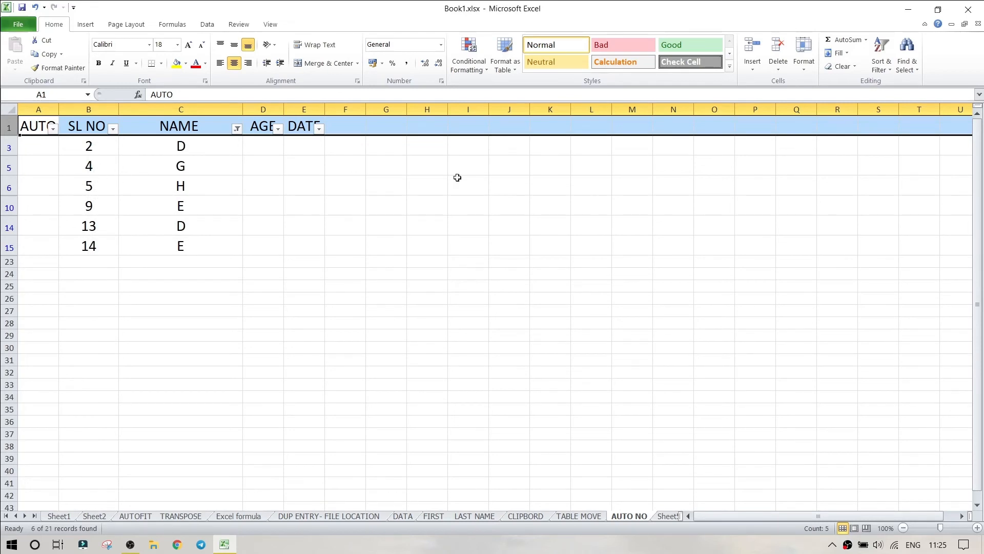
left_click(881, 66)
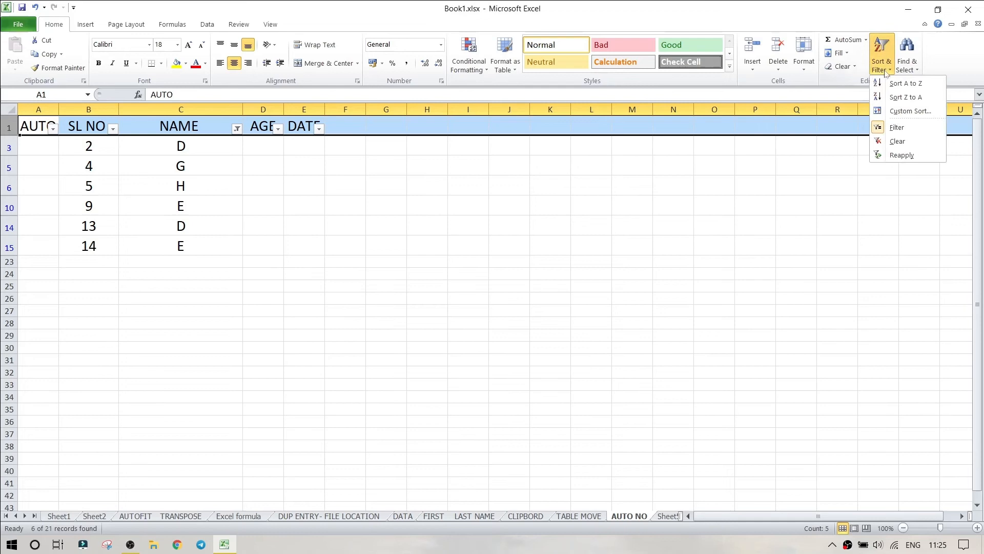
left_click(899, 128)
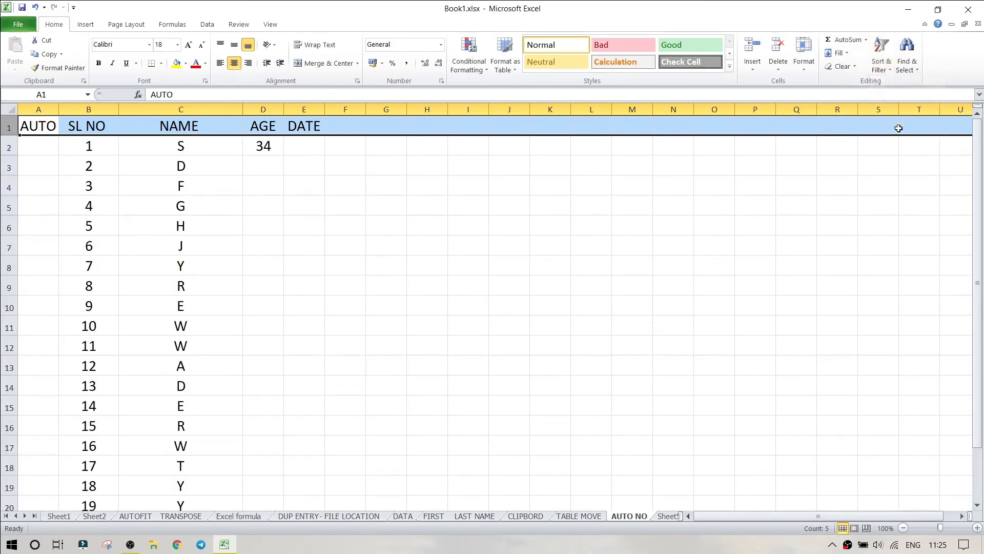
Step: Write the formula =AGGREGATE(2,5,A1:A1)+1 in cell A2, using COUNT and the option to ignore hidden rows
left_click(51, 148)
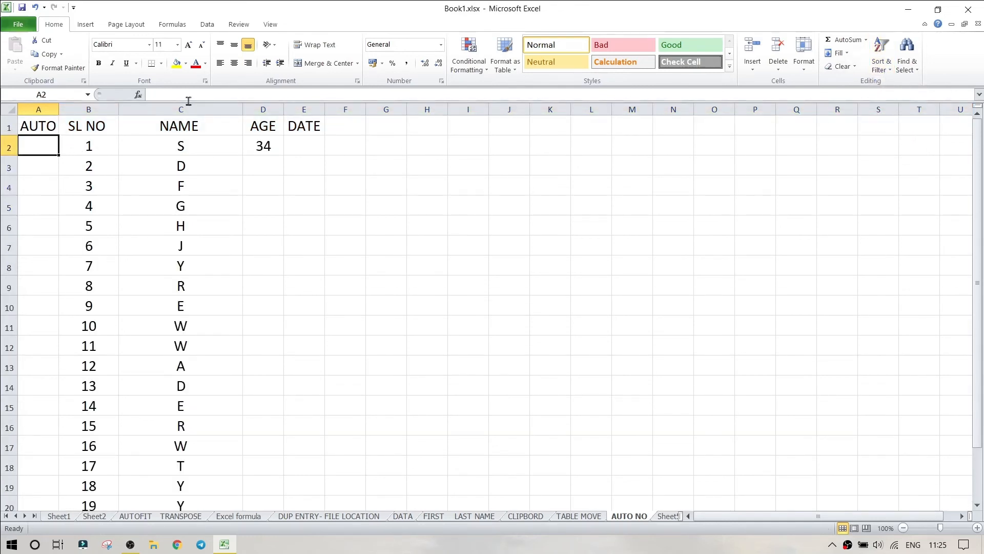
type("=")
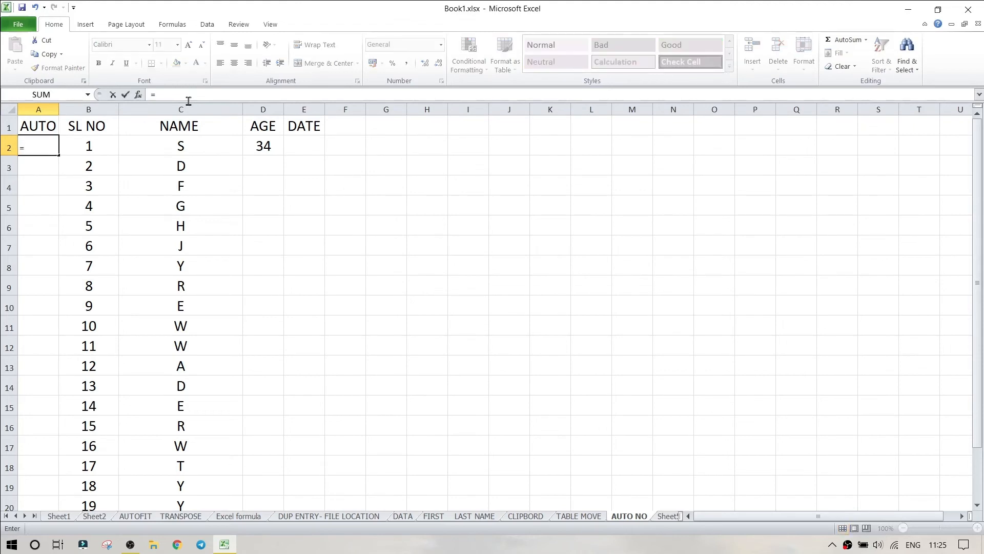
type("ag")
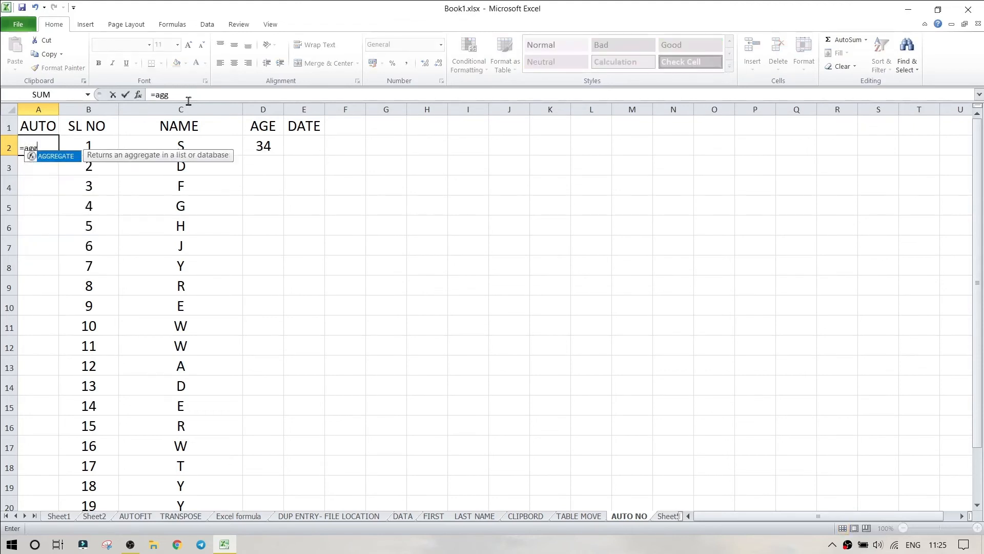
type("g")
key("Tab")
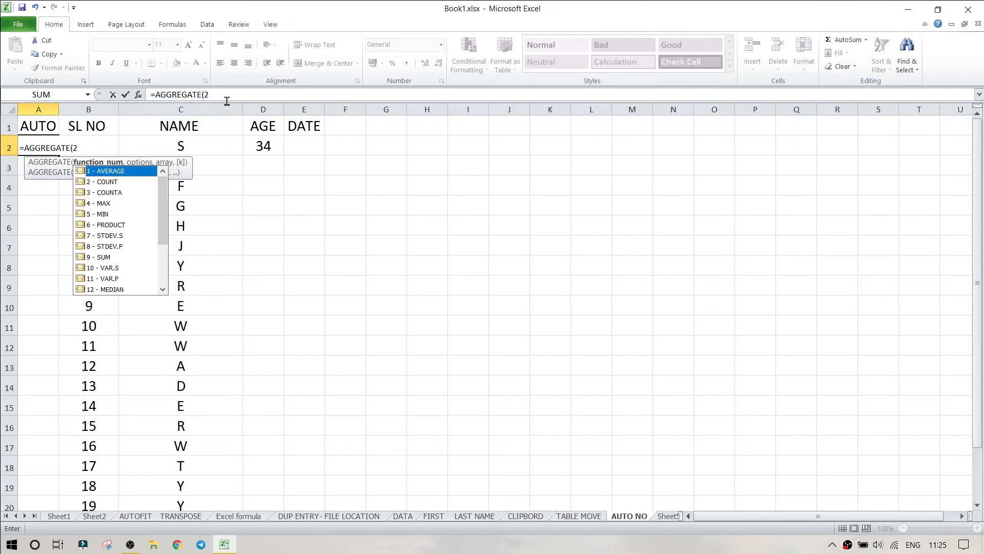
type("2,")
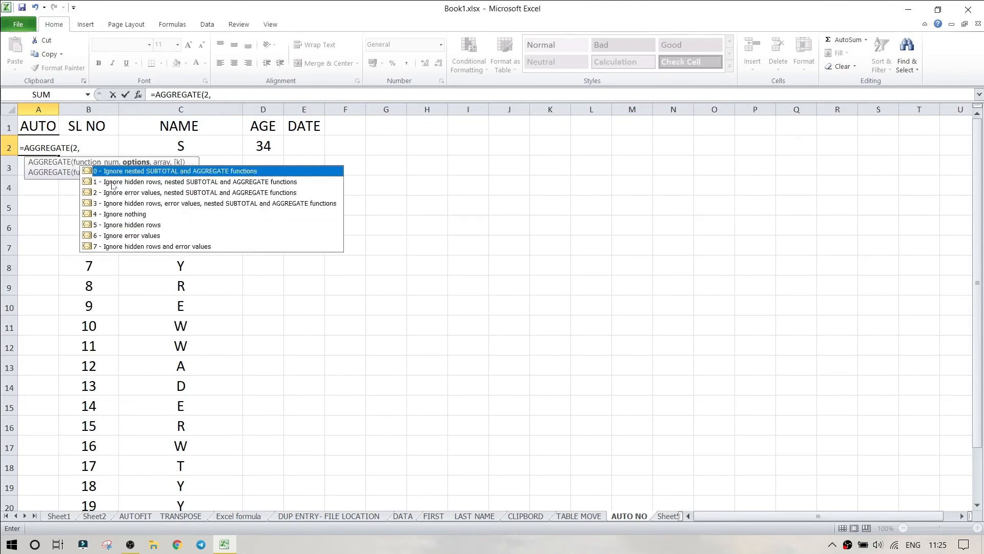
left_click(145, 226)
double_click(144, 225)
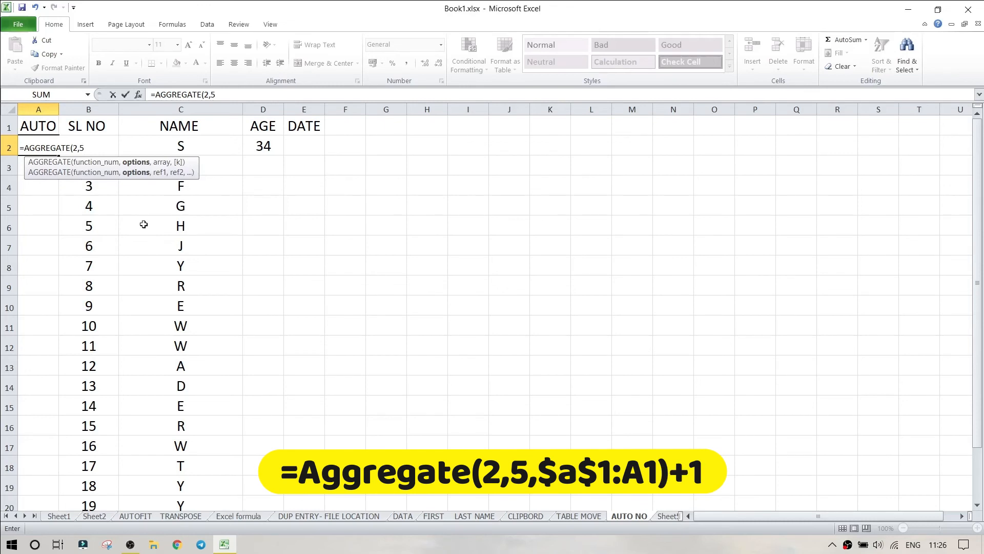
type(",")
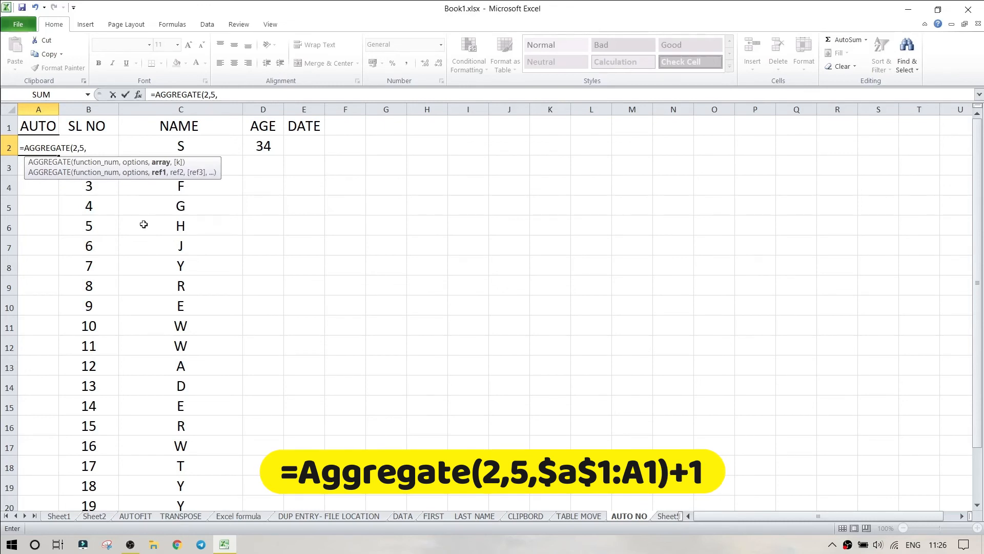
type("A1:A1")
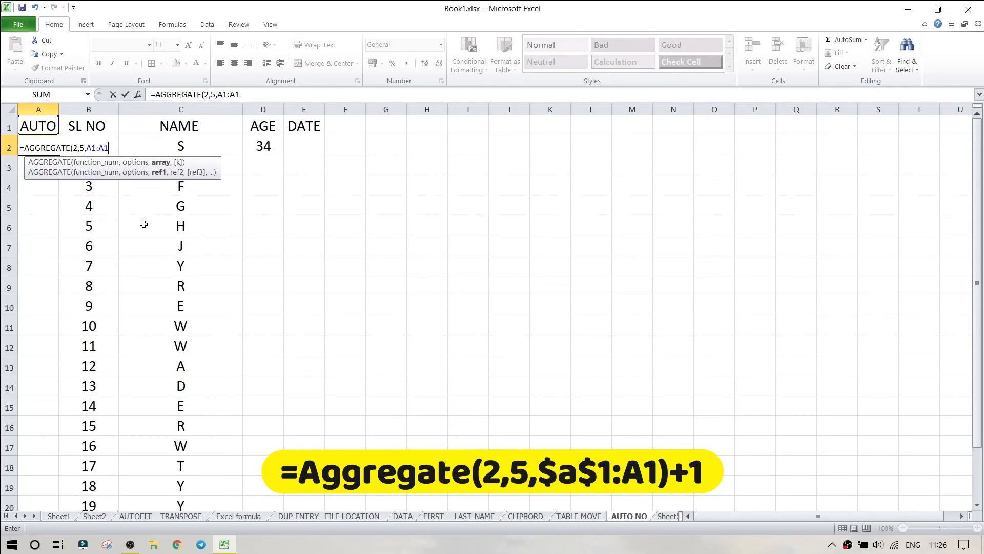
type(")+1")
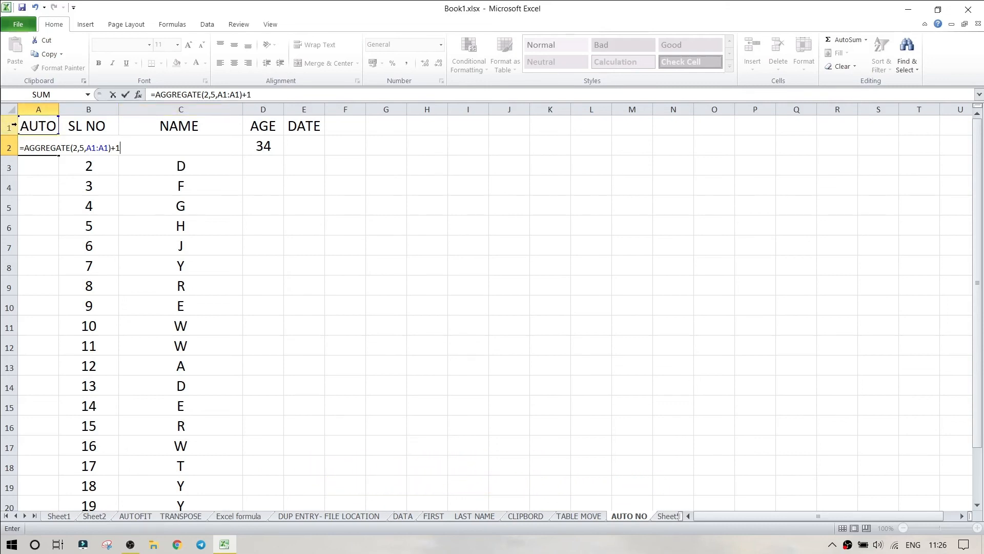
Step: Make the first A1 reference in the A2 formula absolute as $A$1 and fill the formula down the AUTO column to row 22
left_click(86, 149)
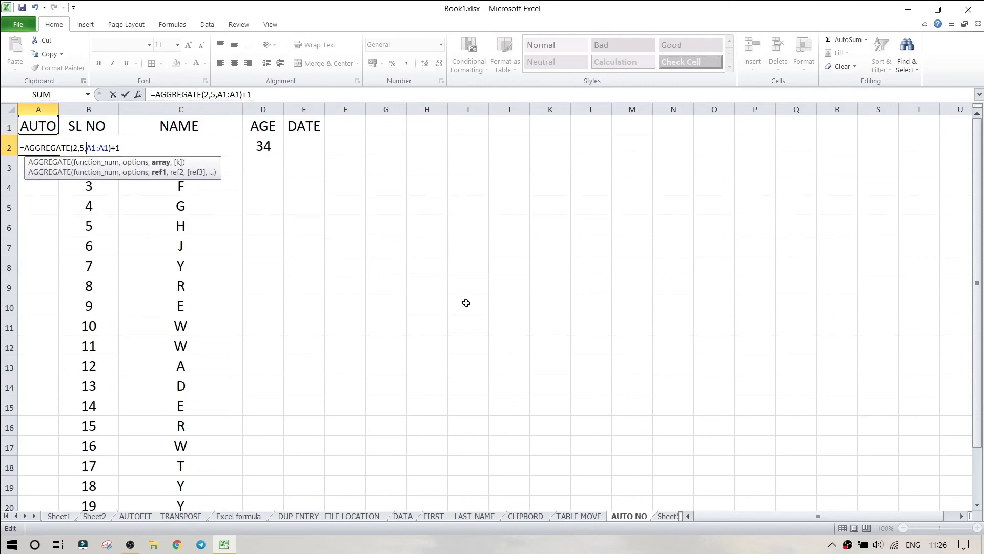
type("$A$")
key("Return")
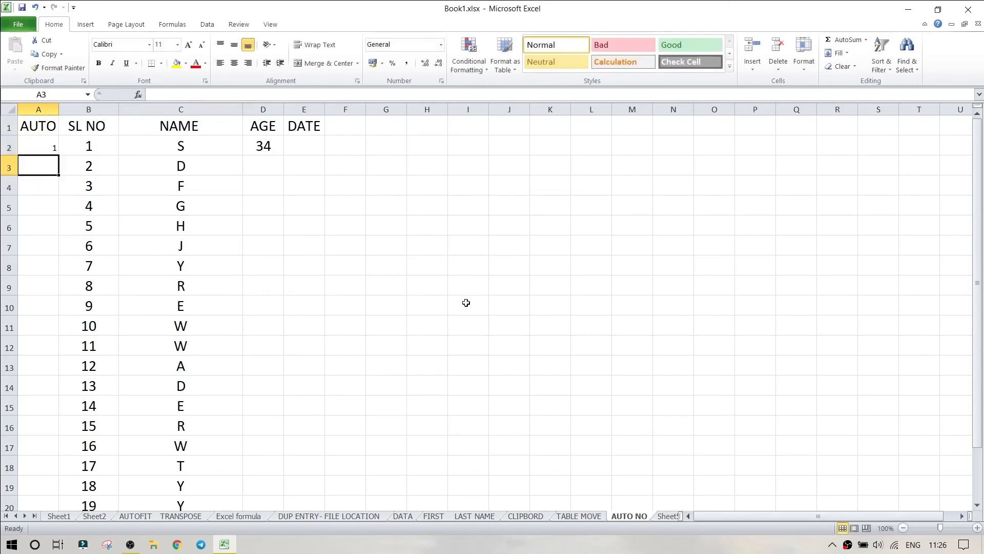
left_click(45, 140)
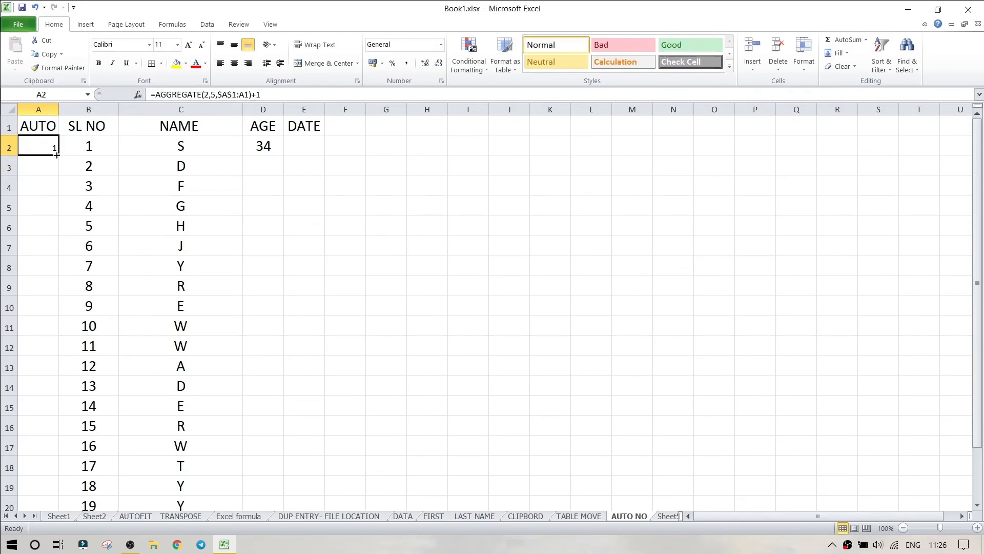
double_click(58, 156)
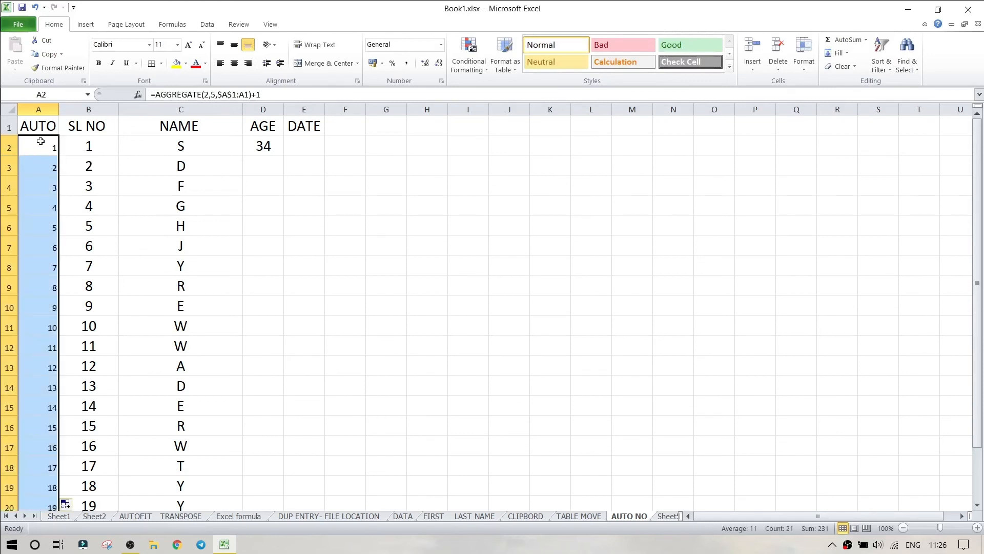
Step: Format the AUTO column numbers at font size 20, centered horizontally and aligned to the middle vertically
left_click(189, 45)
left_click(189, 45)
left_click(189, 46)
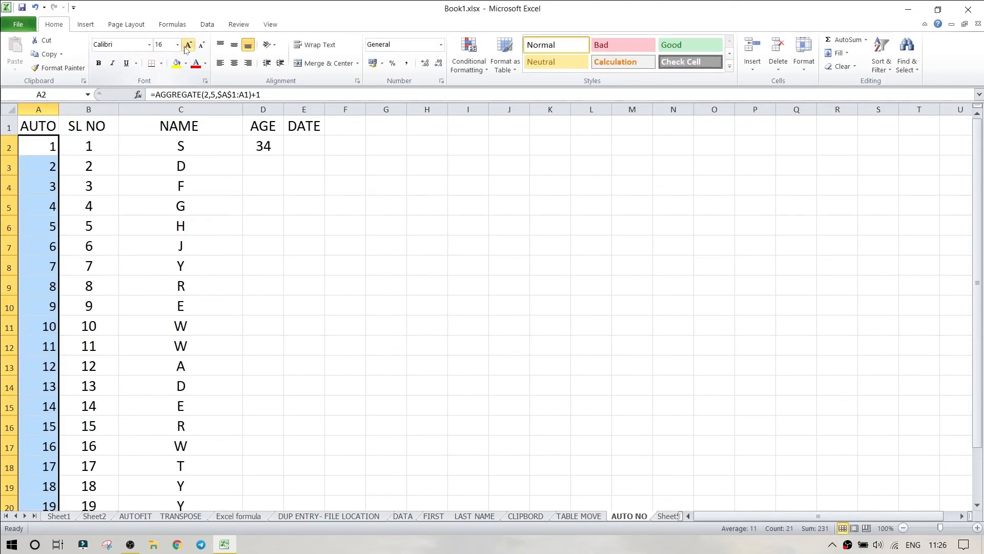
left_click(187, 47)
left_click(188, 46)
left_click(234, 63)
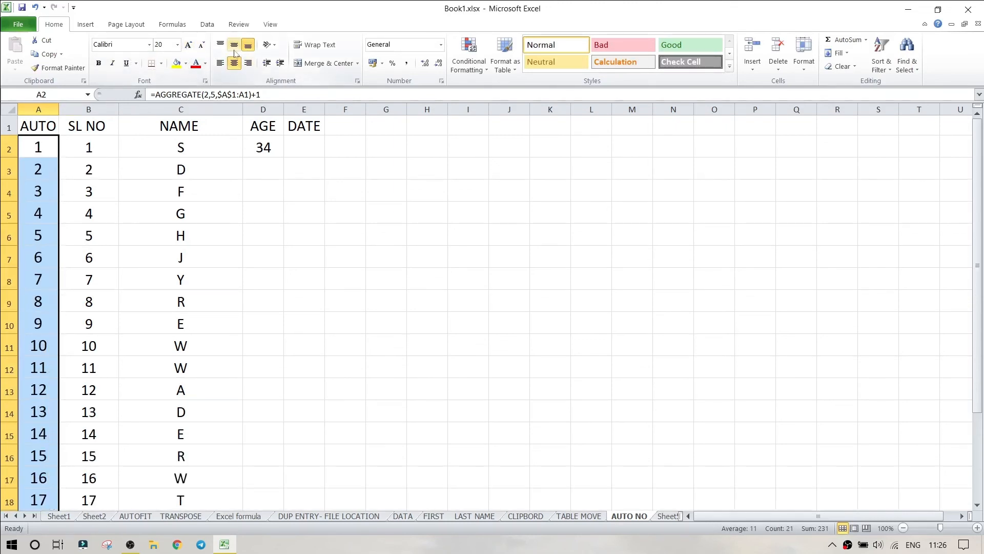
left_click(237, 46)
left_click(142, 253)
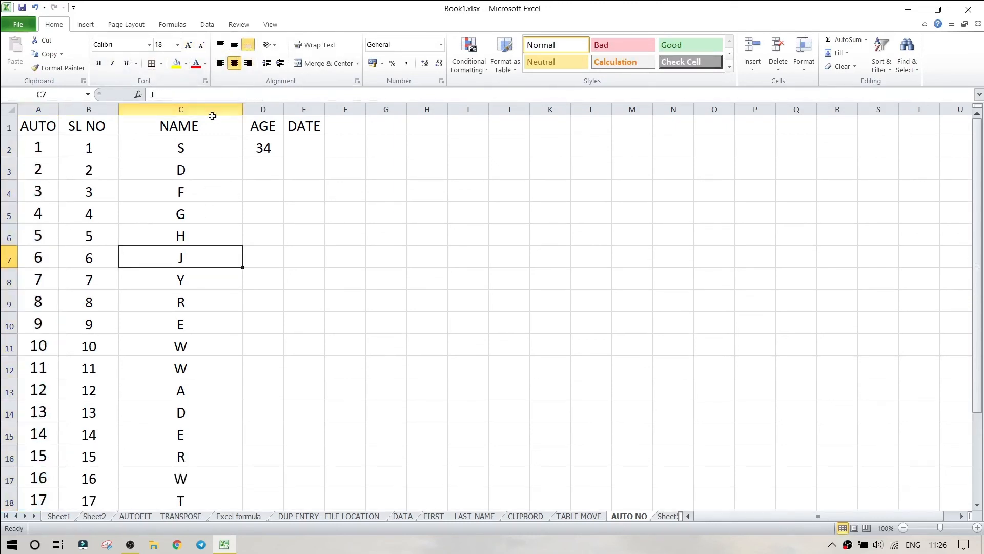
Step: Apply a filter to header row 1 of the AUTO NO sheet
left_click(5, 126)
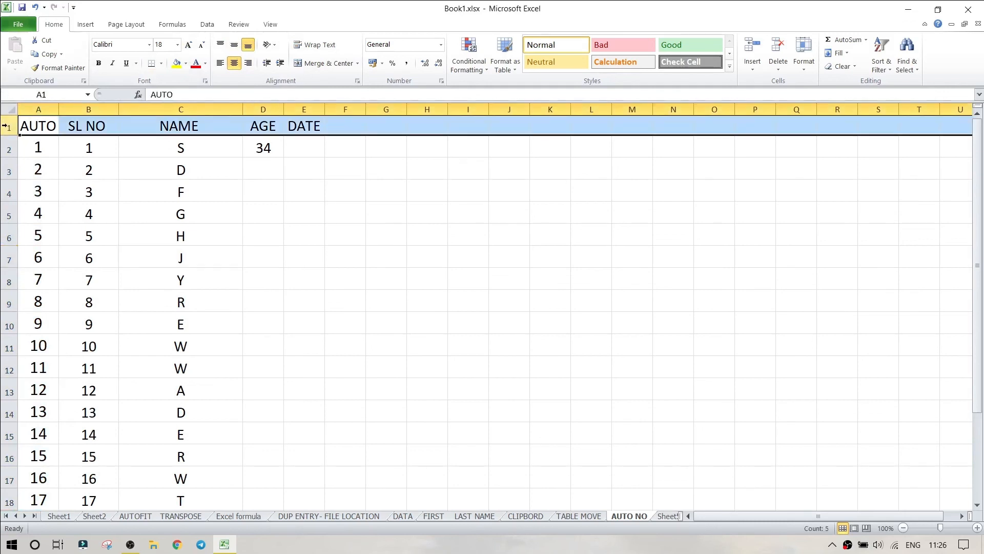
left_click(889, 69)
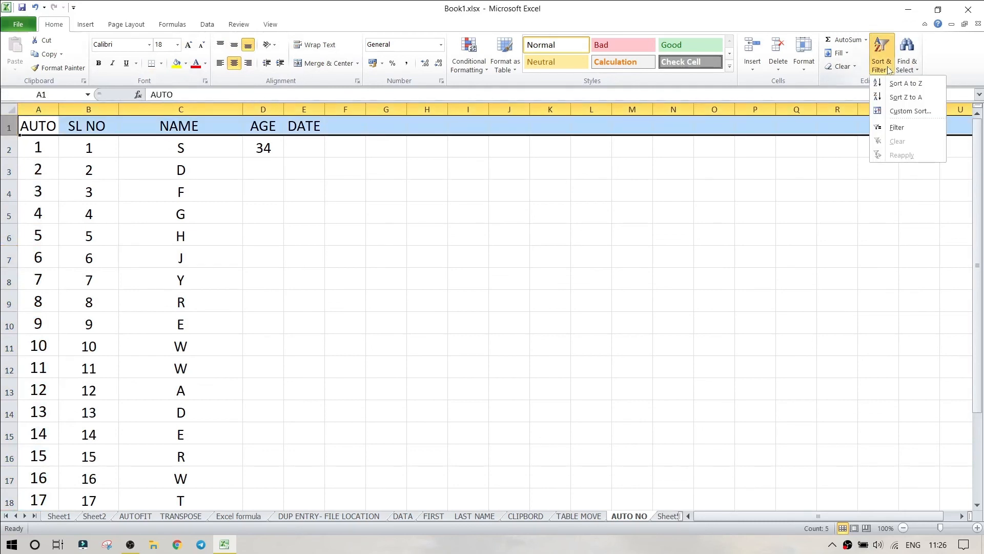
left_click(897, 127)
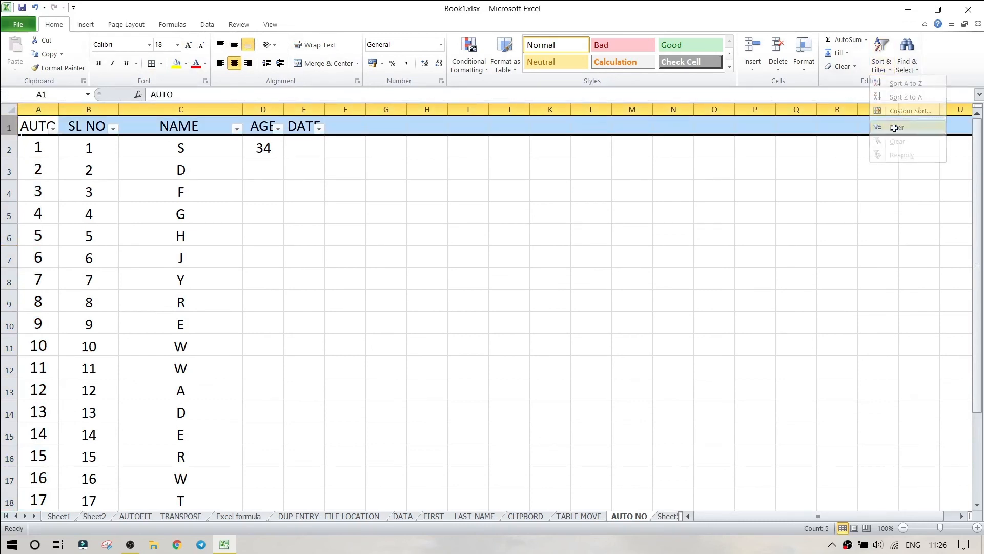
Step: Filter the NAME column to show only A, D, F and J, and select the visible AUTO numbers to check their sequence
left_click(236, 128)
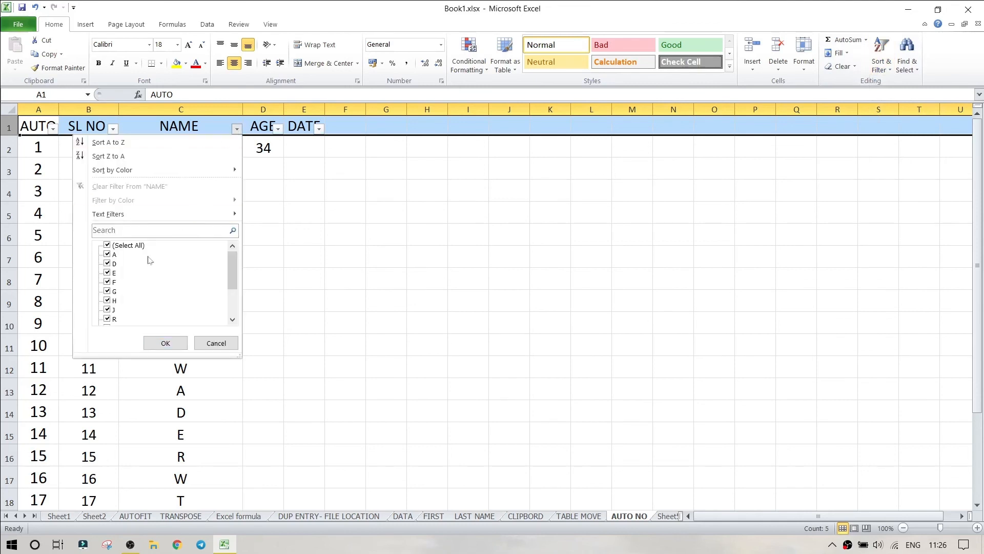
left_click(118, 246)
left_click(114, 255)
left_click(113, 263)
left_click(113, 282)
left_click(113, 309)
left_click(158, 341)
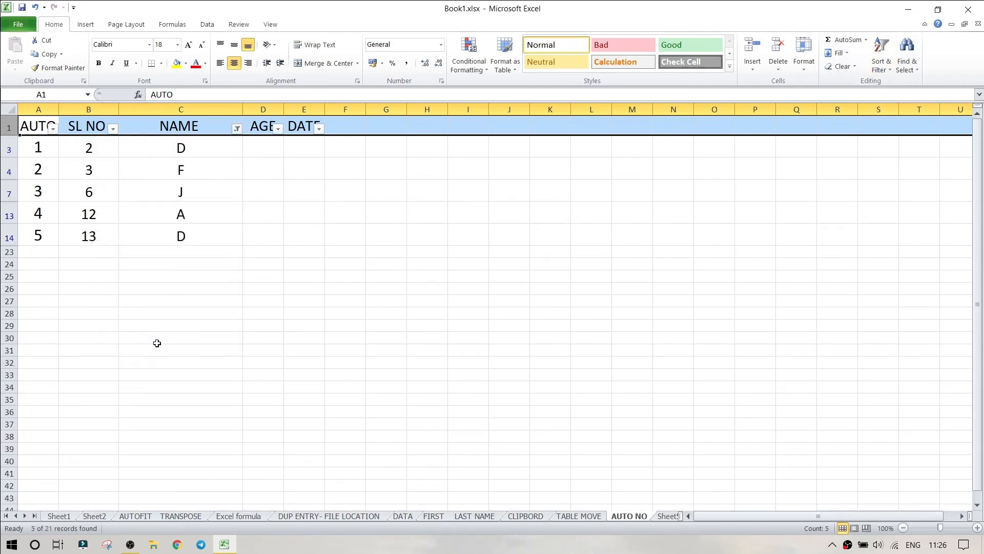
left_click_drag(48, 180, 50, 240)
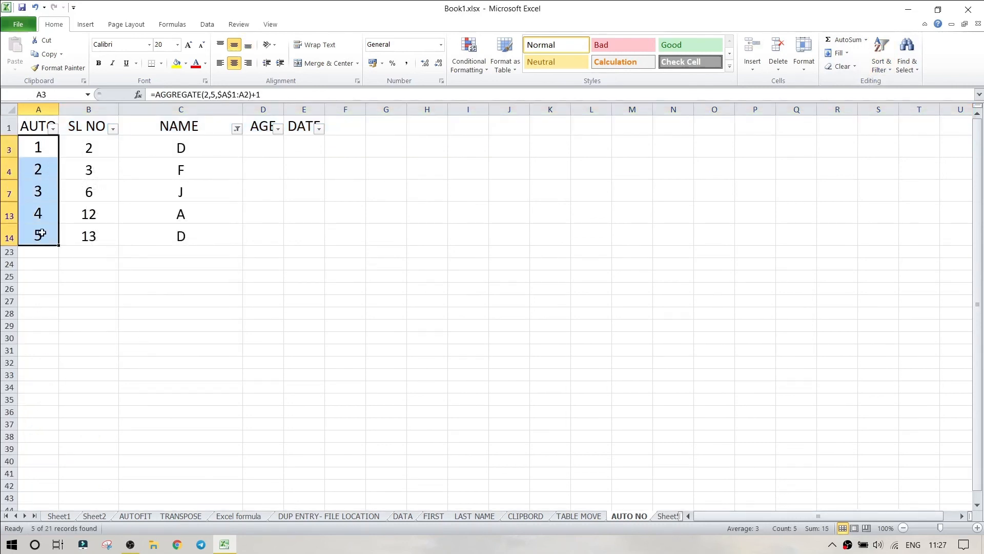